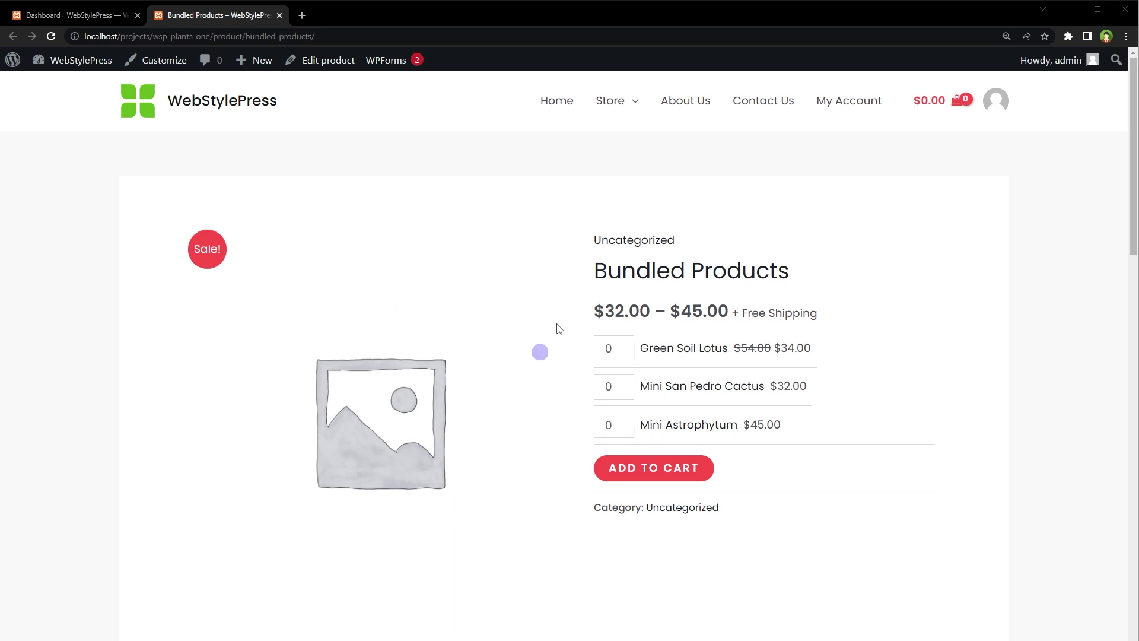
# - Add one each of Green Soil Lotus, Mini San Pedro Cactus and Mini Astrophytum to the cart
pyautogui.click(624, 345)
pyautogui.click(624, 382)
pyautogui.click(624, 420)
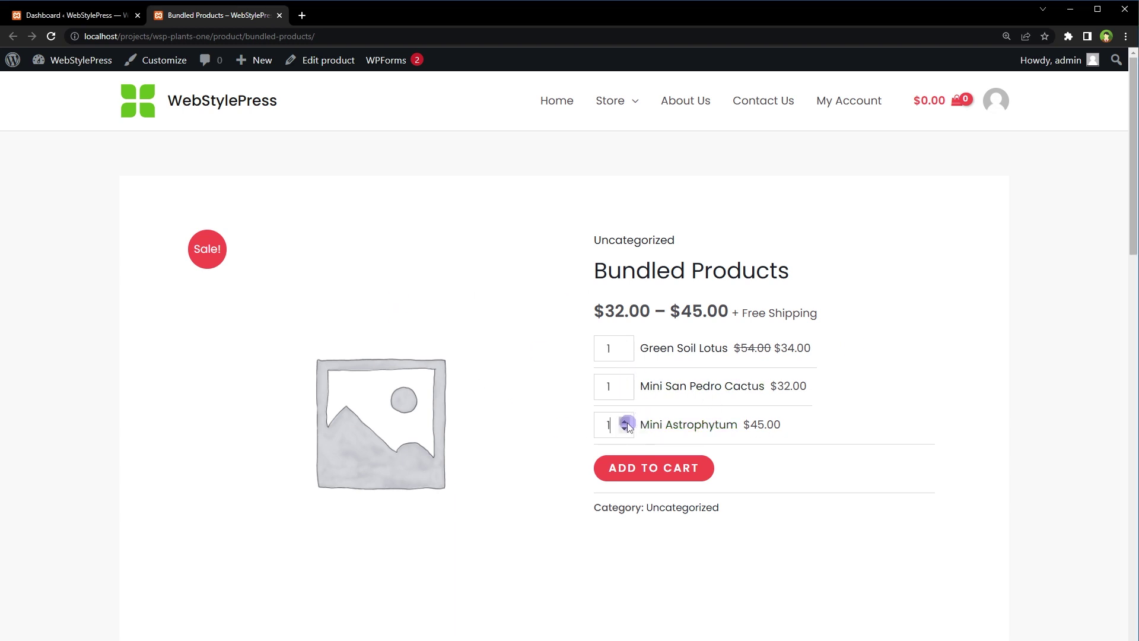
pyautogui.click(648, 468)
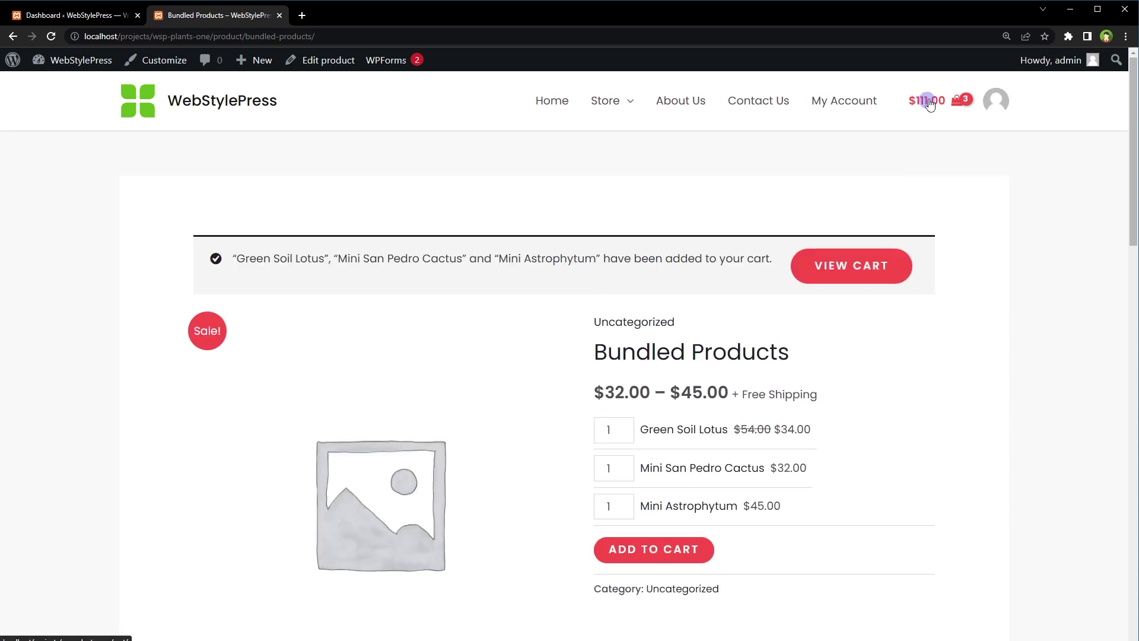
# - Remove all three plants from the mini-cart, leaving it at $0.00
pyautogui.click(925, 102)
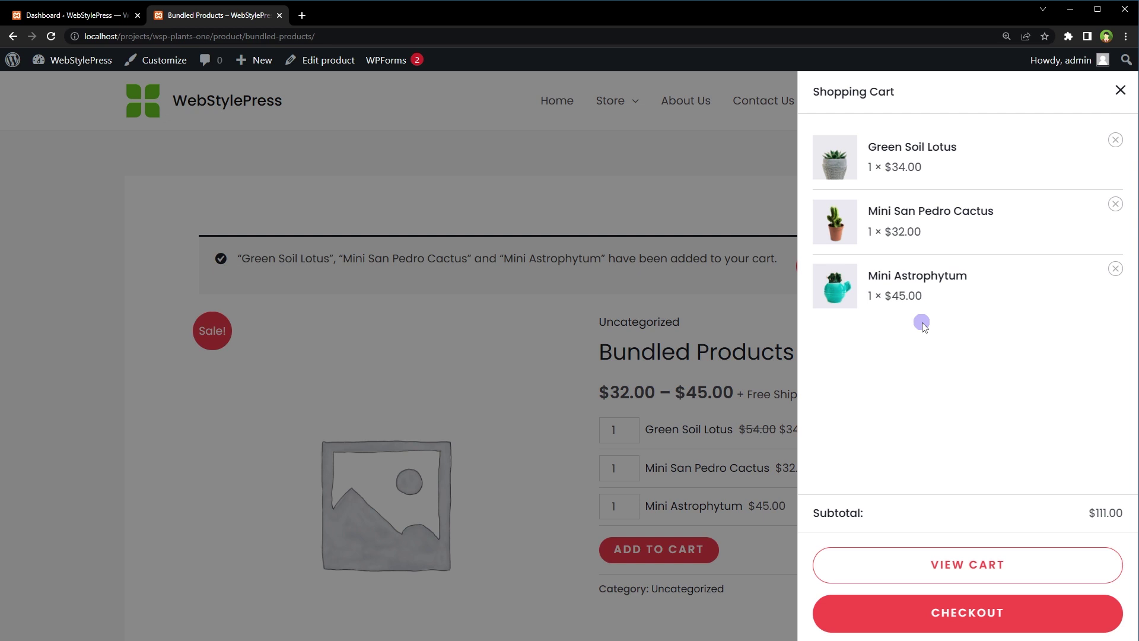
pyautogui.click(1115, 140)
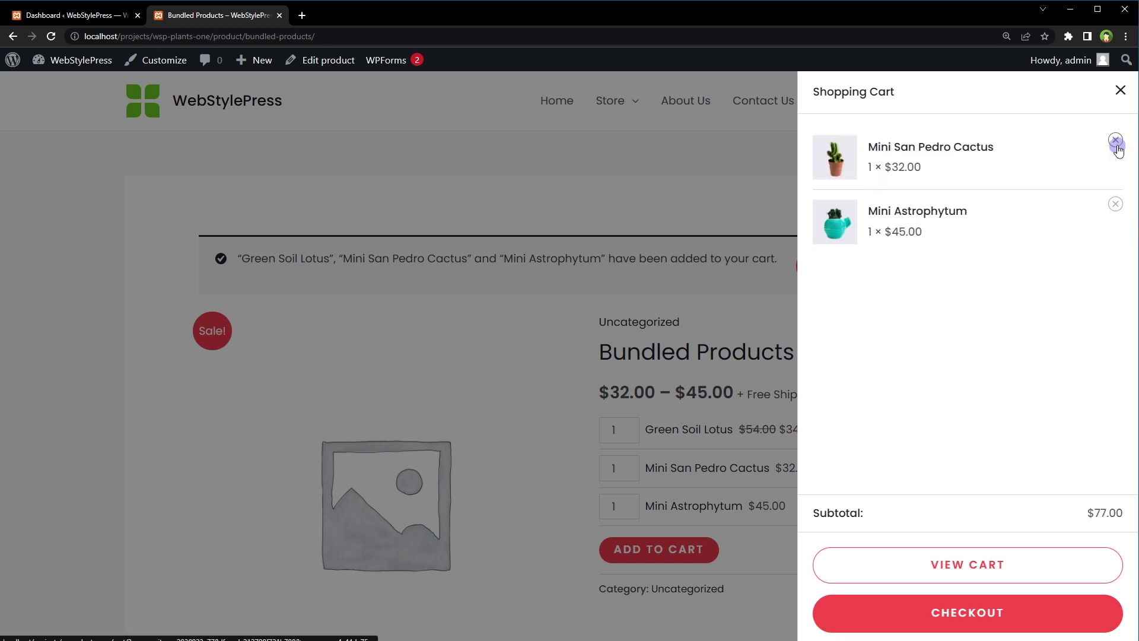
pyautogui.click(1116, 142)
pyautogui.click(1116, 141)
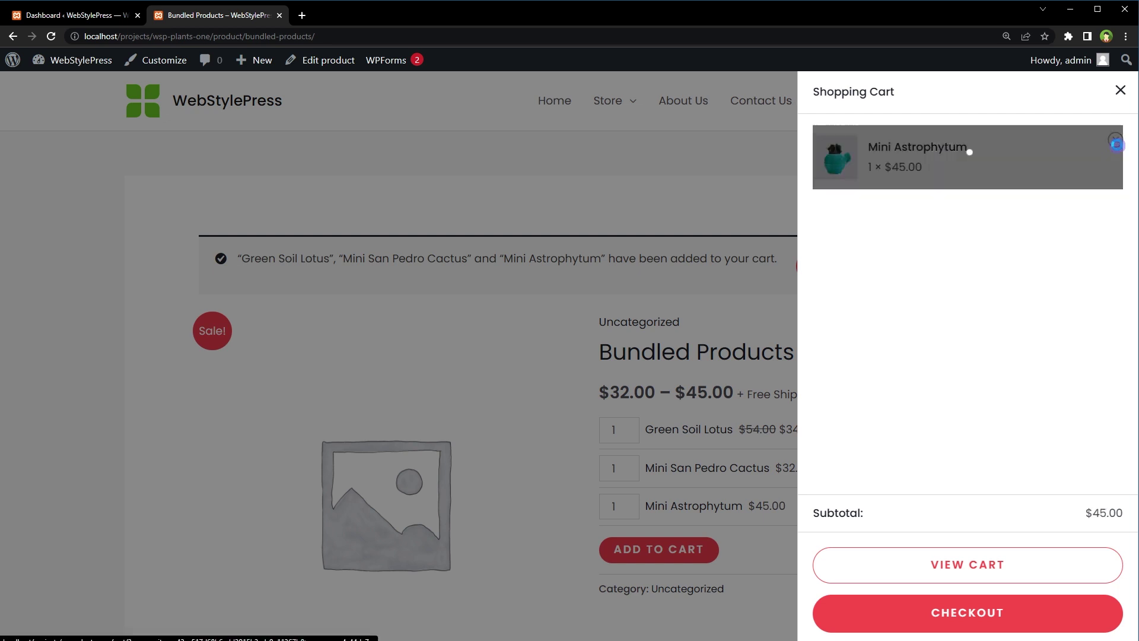
pyautogui.click(1119, 91)
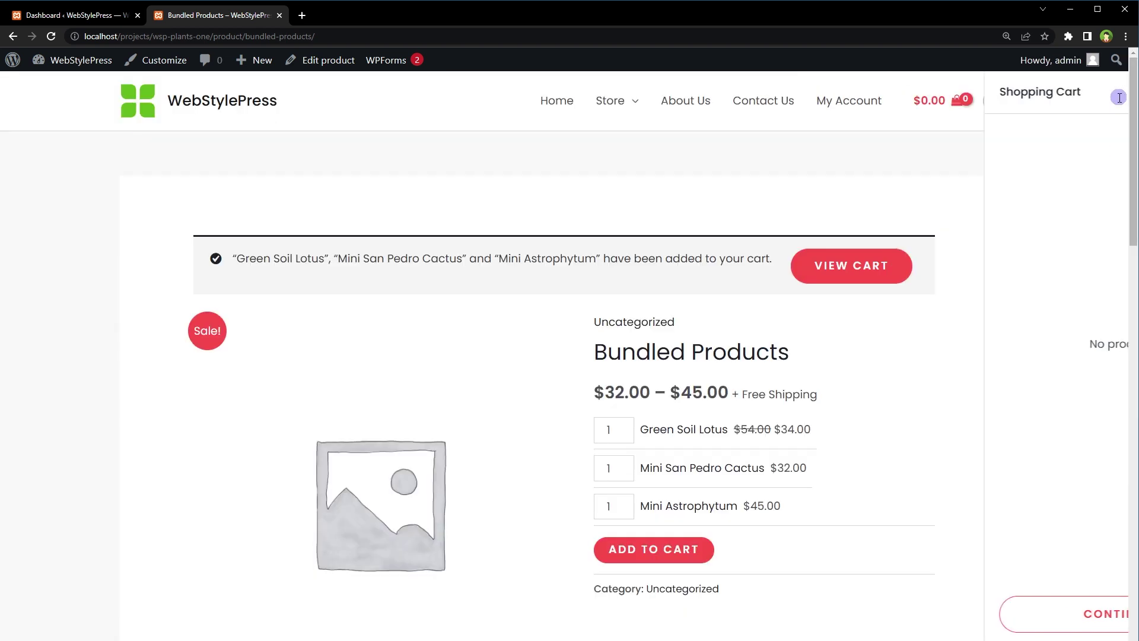
# - Open the Bundled Products edit page in a new tab
pyautogui.rightClick(323, 59)
pyautogui.click(342, 69)
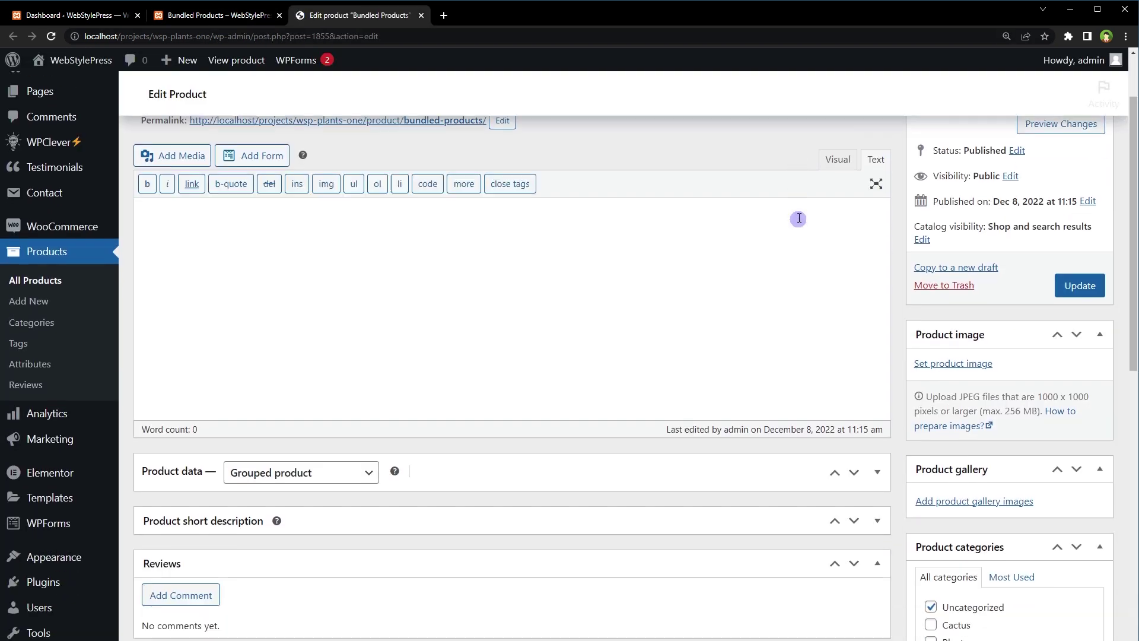
pyautogui.scroll(-2, 799, 220)
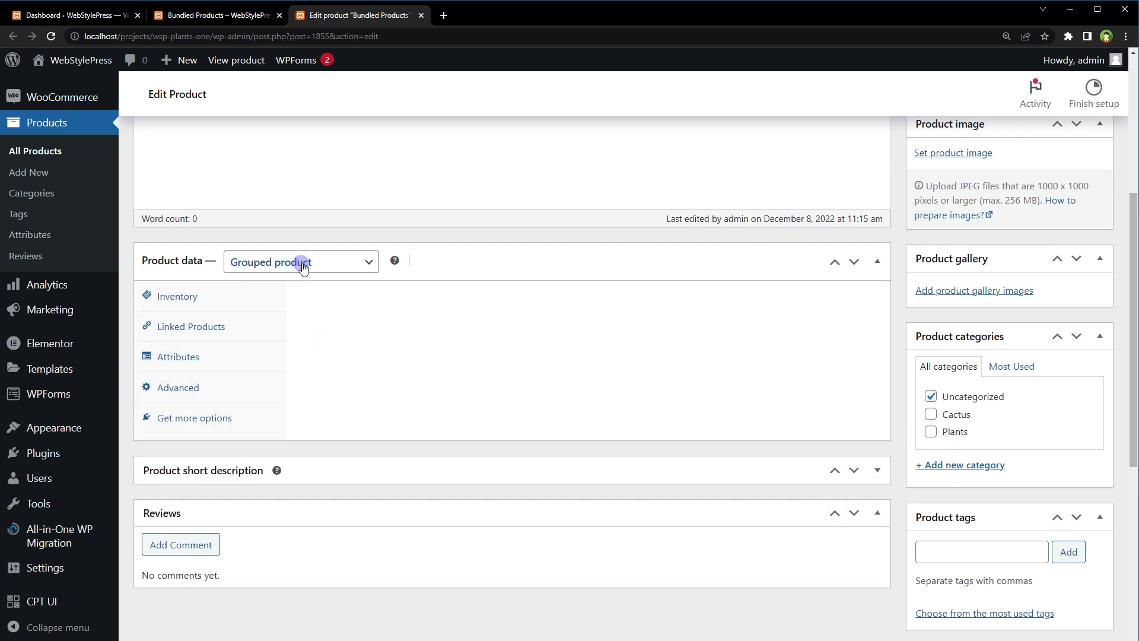
# - Confirm the Grouped product type, review its inventory and linked plants, then return to the storefront
pyautogui.click(327, 267)
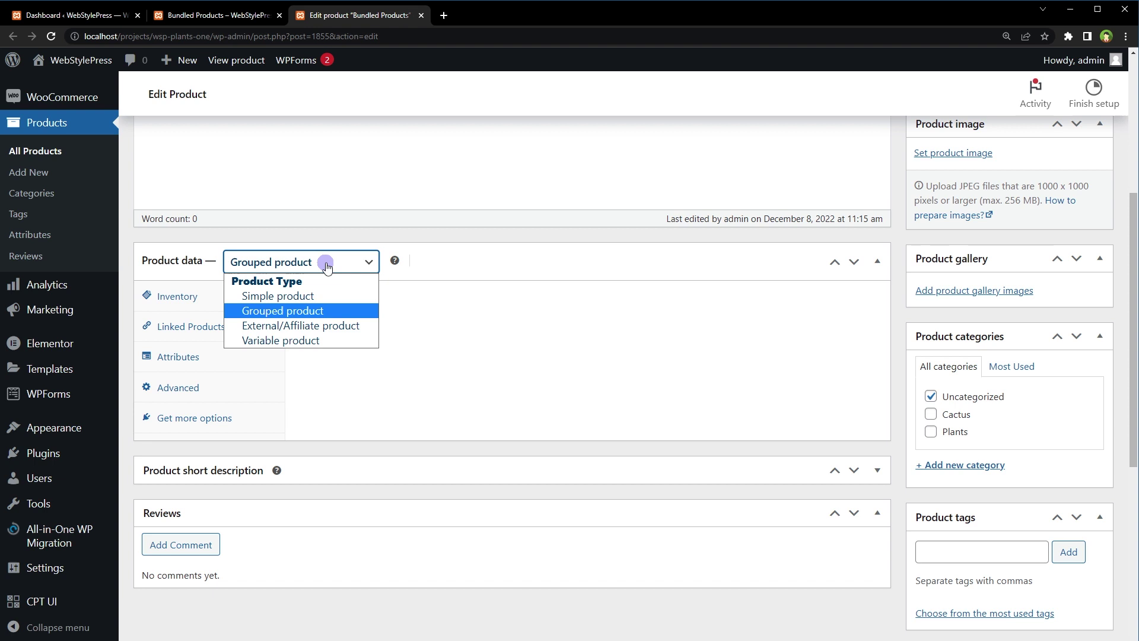
pyautogui.click(326, 264)
pyautogui.click(253, 294)
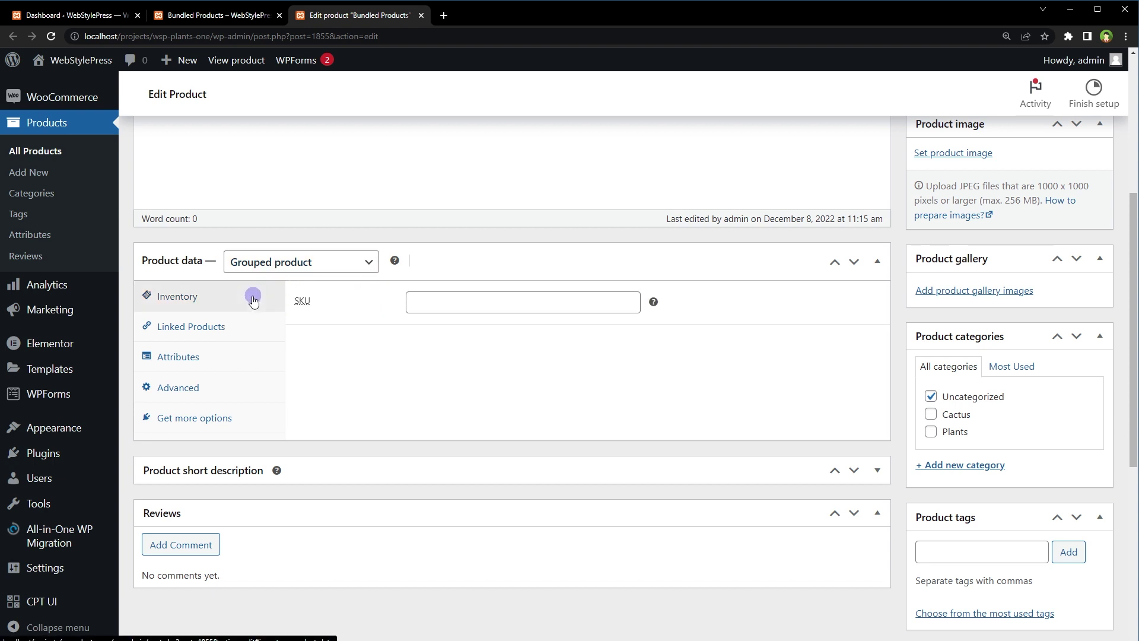
pyautogui.click(249, 329)
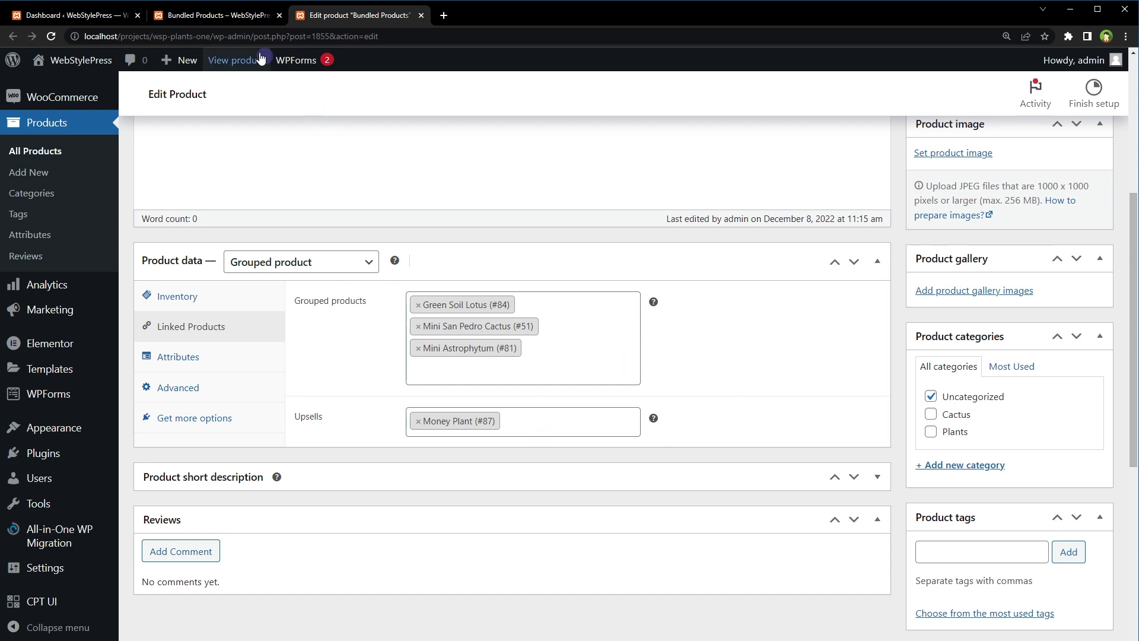
pyautogui.click(223, 14)
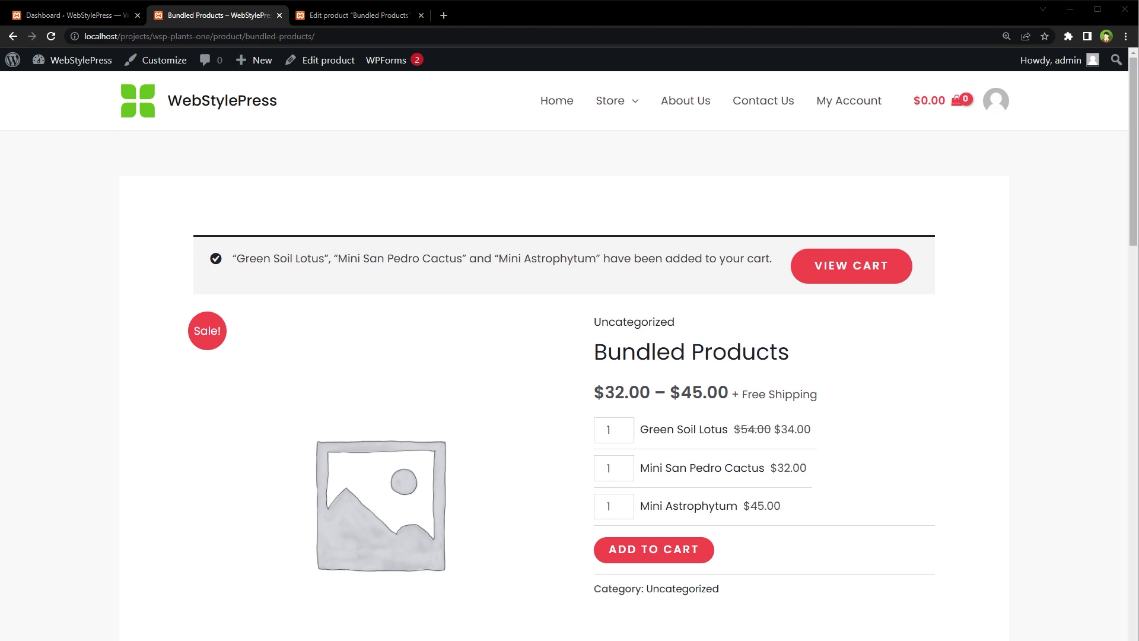
# - Search the Add New Plugins page for 'WPC Product Bundles for WooCommerce'
pyautogui.click(83, 15)
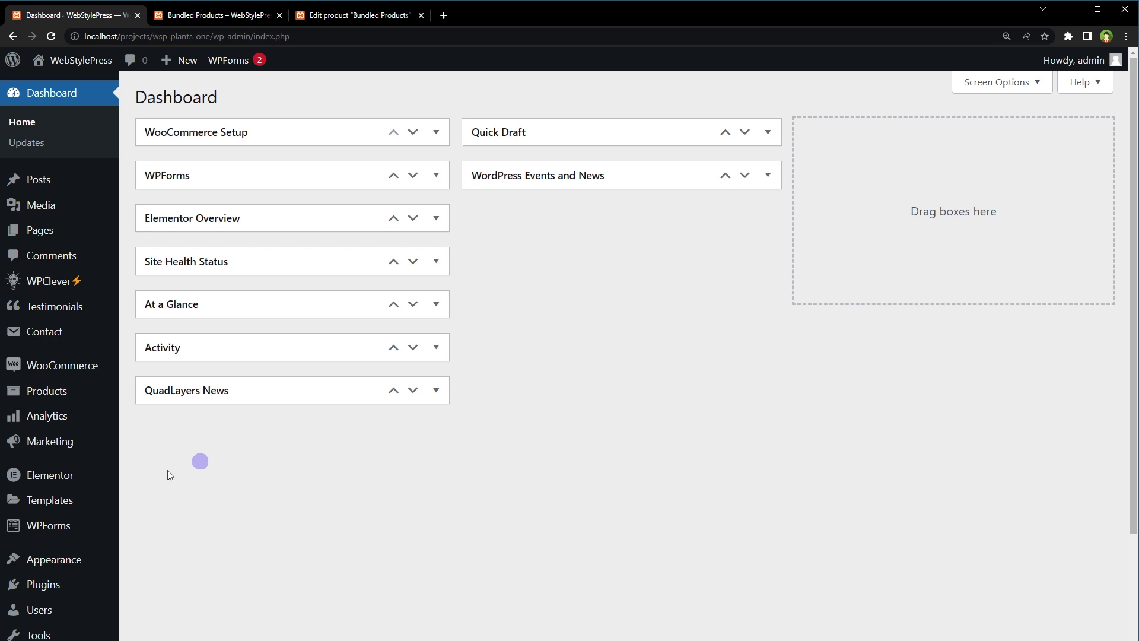
pyautogui.scroll(-2, 178, 486)
pyautogui.moveTo(89, 469)
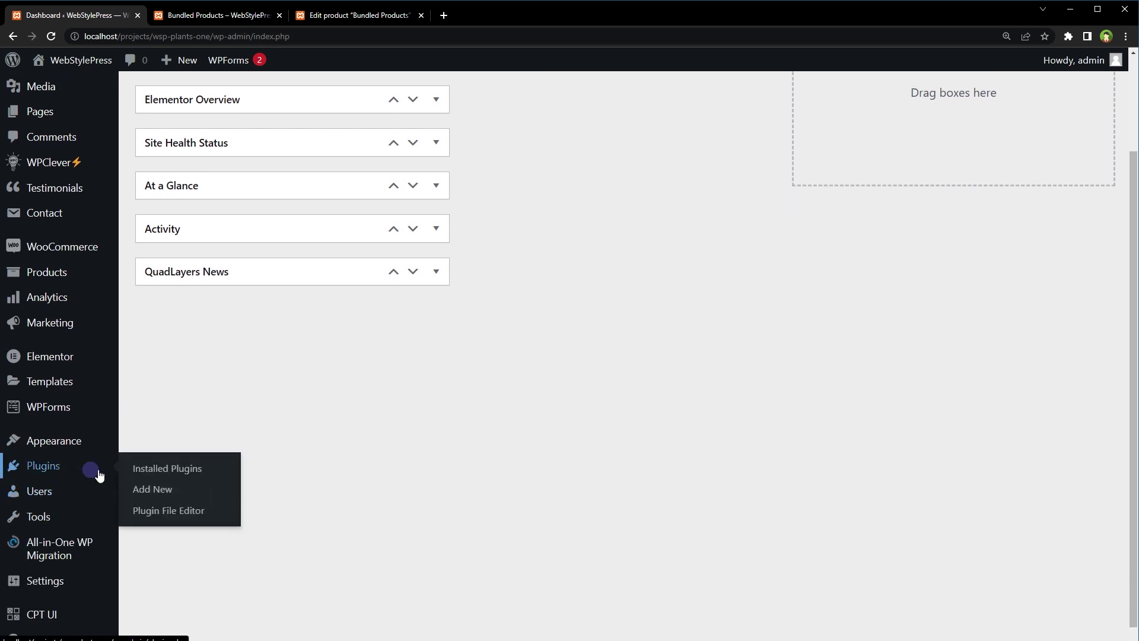
pyautogui.click(178, 492)
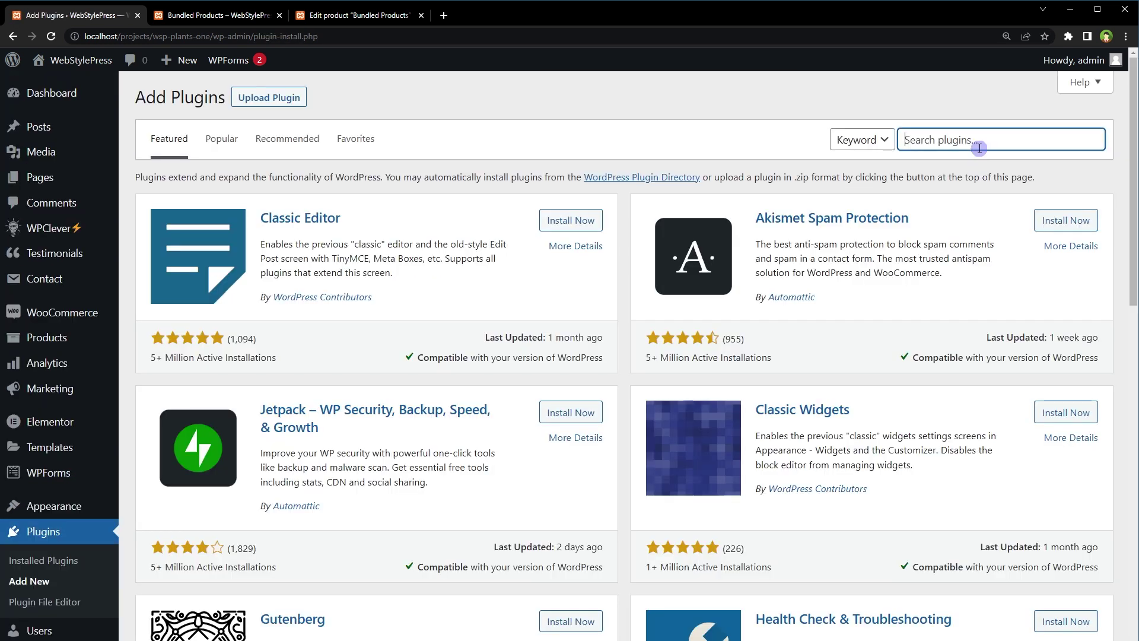
pyautogui.write('WPC Product Bundles for WooCommerce')
pyautogui.tripleClick(978, 141)
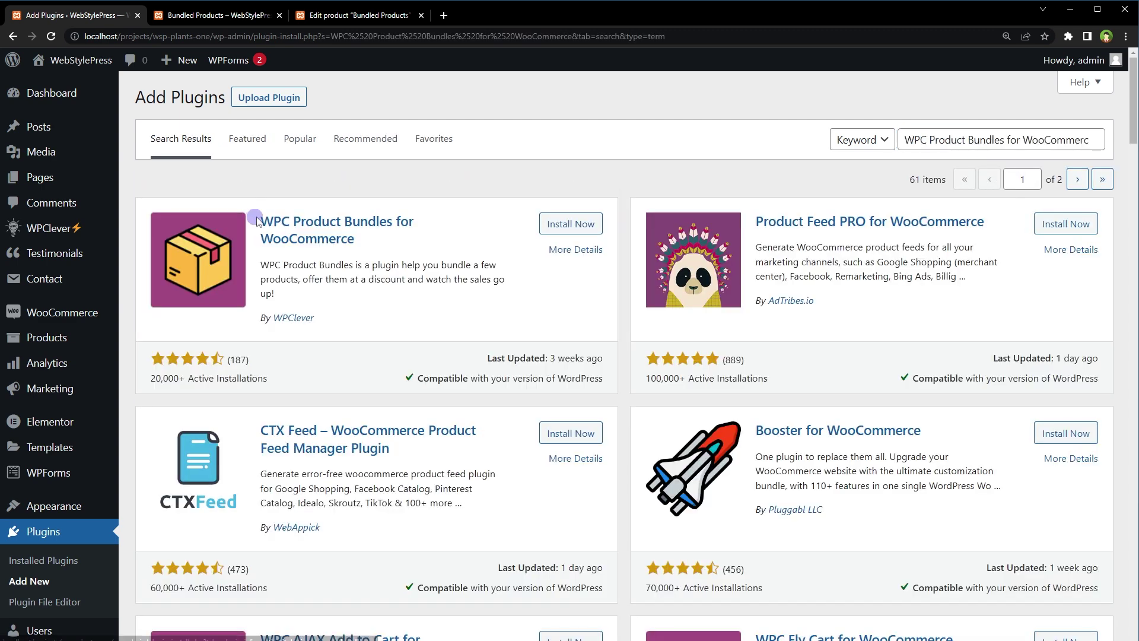
# - Install and activate the WPC Product Bundles for WooCommerce plugin
pyautogui.moveTo(256, 221); pyautogui.dragTo(416, 240)
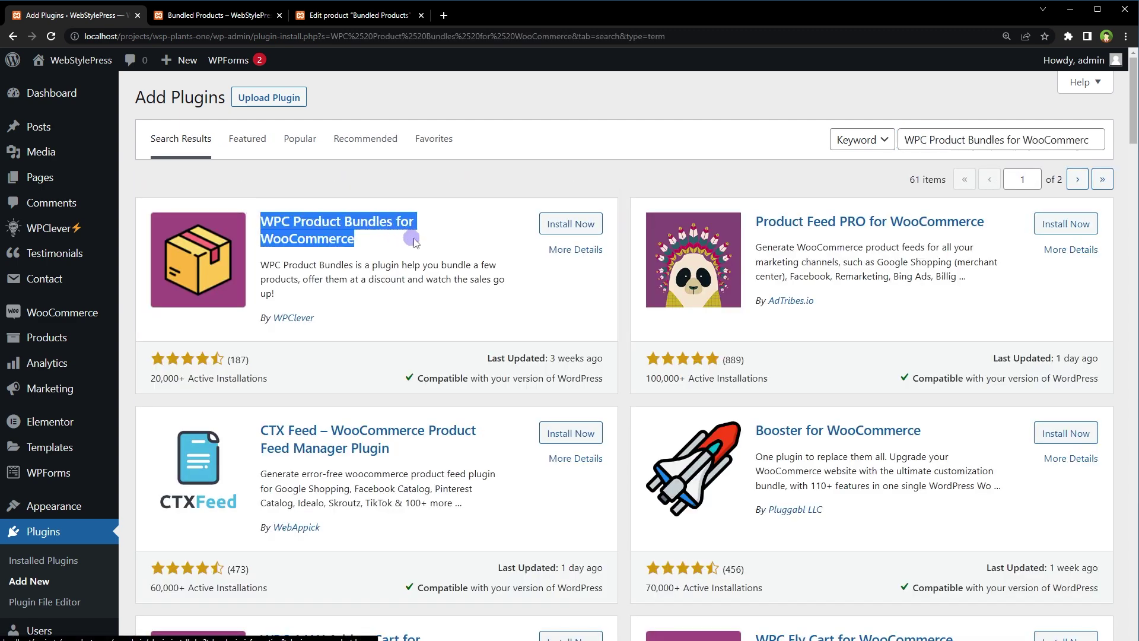
pyautogui.click(571, 224)
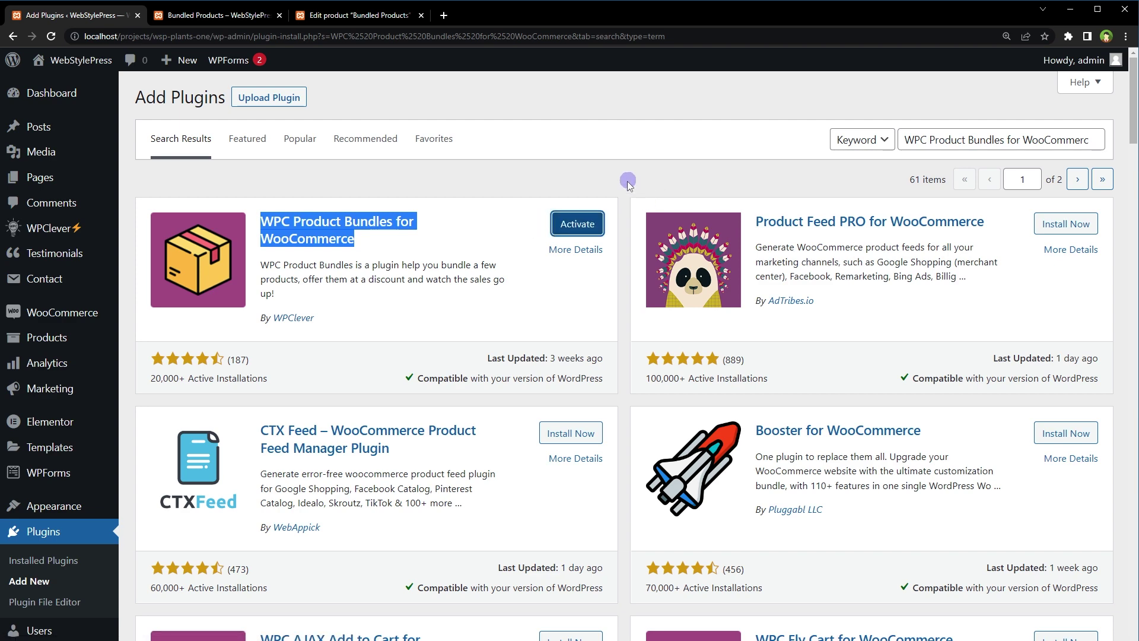
pyautogui.click(577, 224)
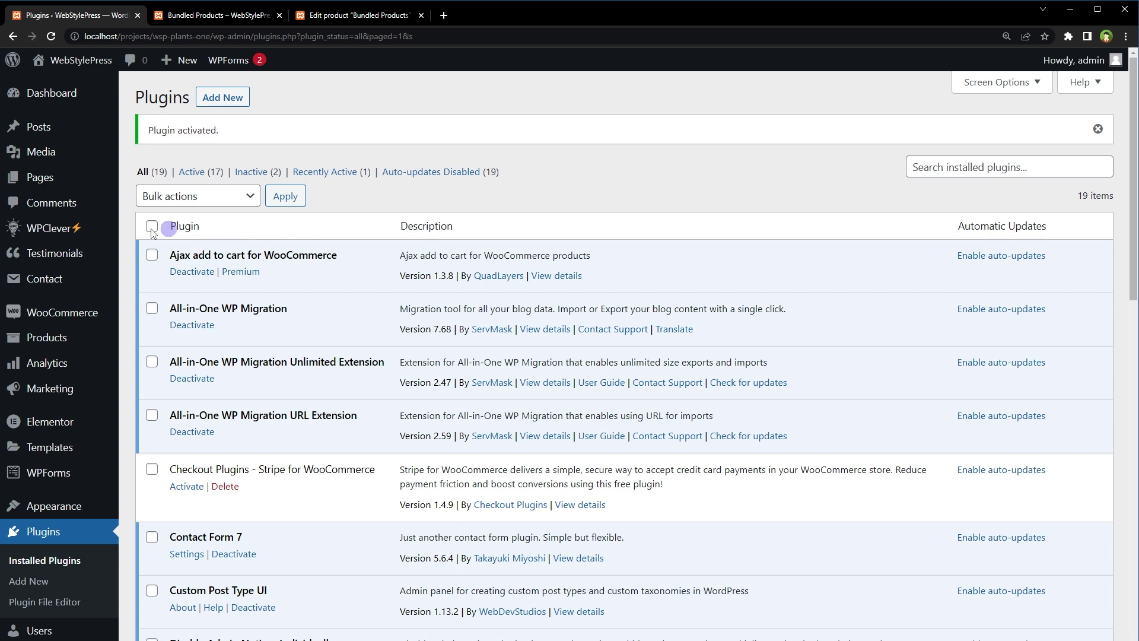
# - Browse the WPClever Product Bundles settings, inspecting the Link to individual product choices without changing them
pyautogui.moveTo(77, 230)
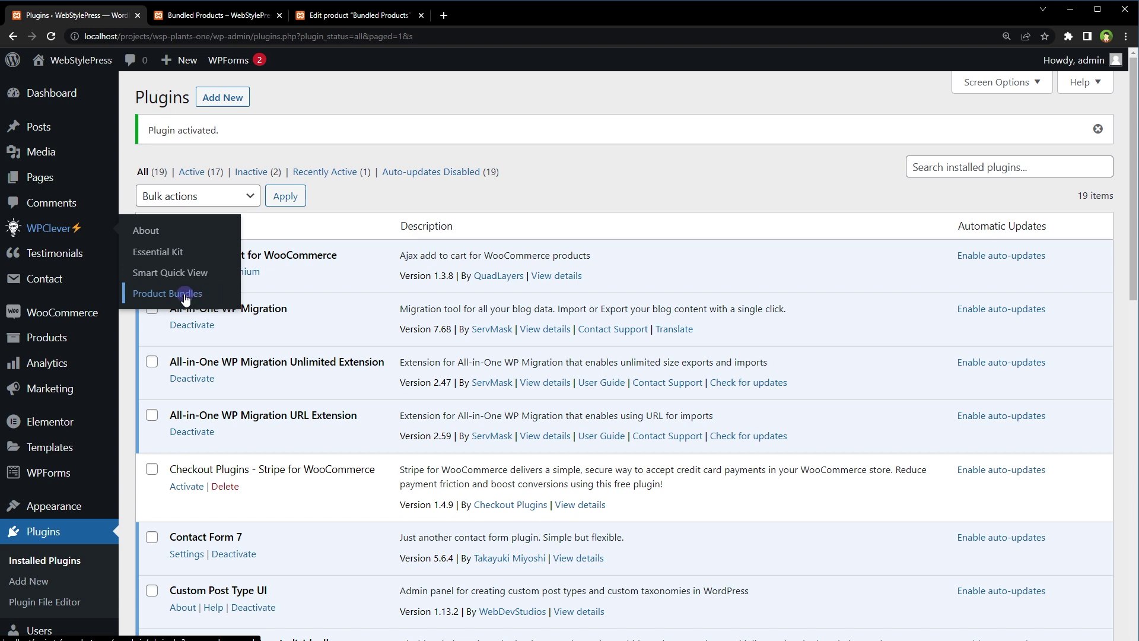
pyautogui.click(218, 302)
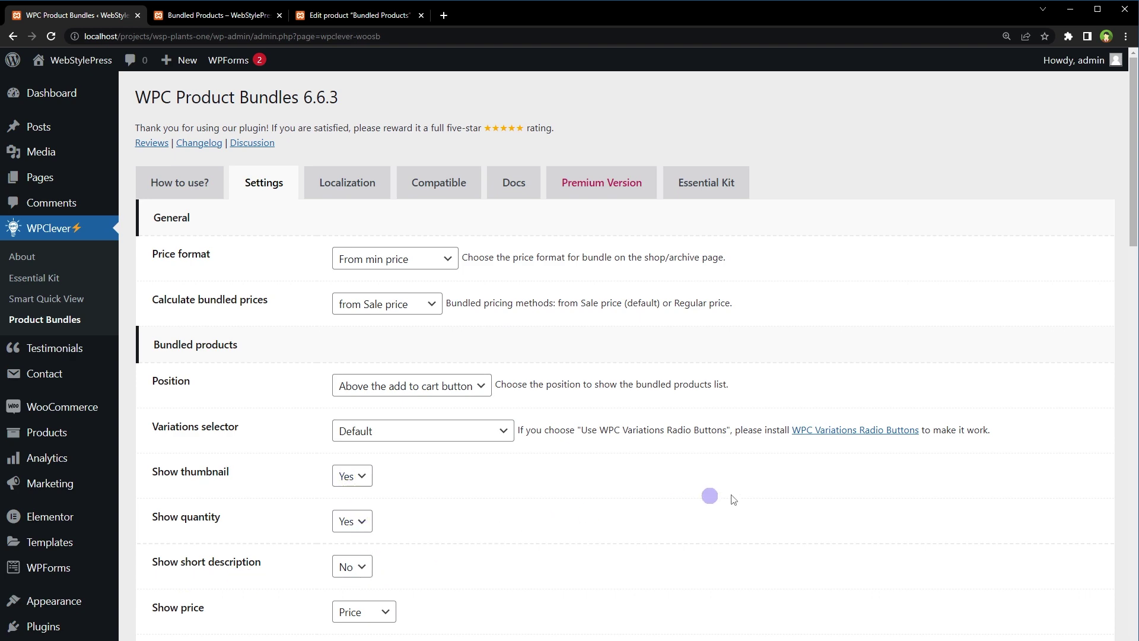
pyautogui.scroll(-5, 706, 496)
pyautogui.scroll(-5, 765, 368)
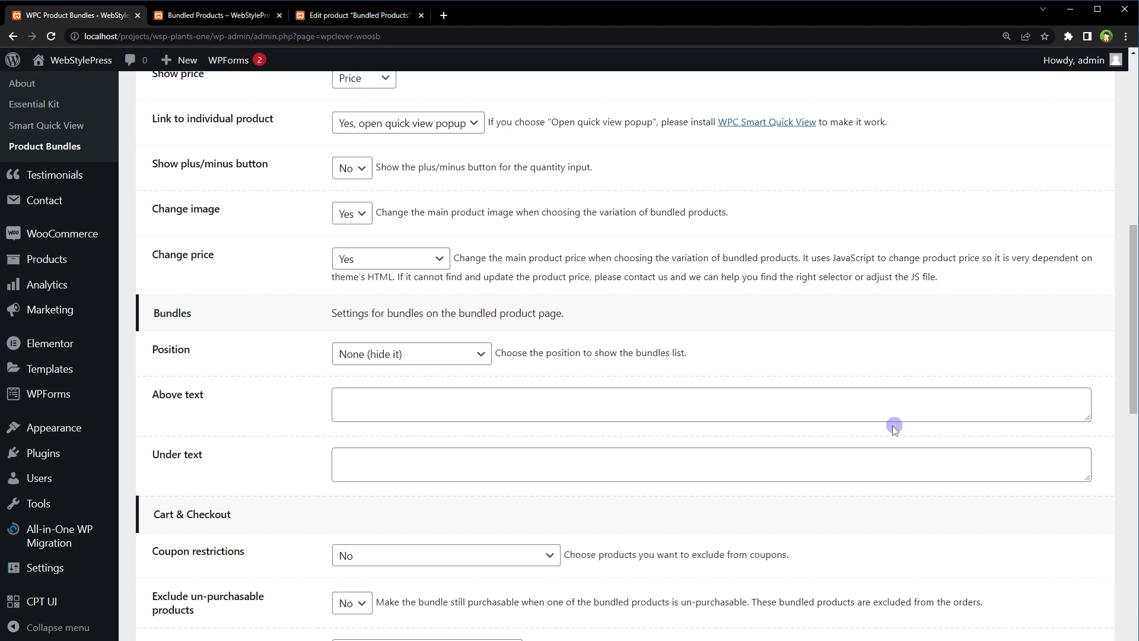
pyautogui.scroll(5, 892, 425)
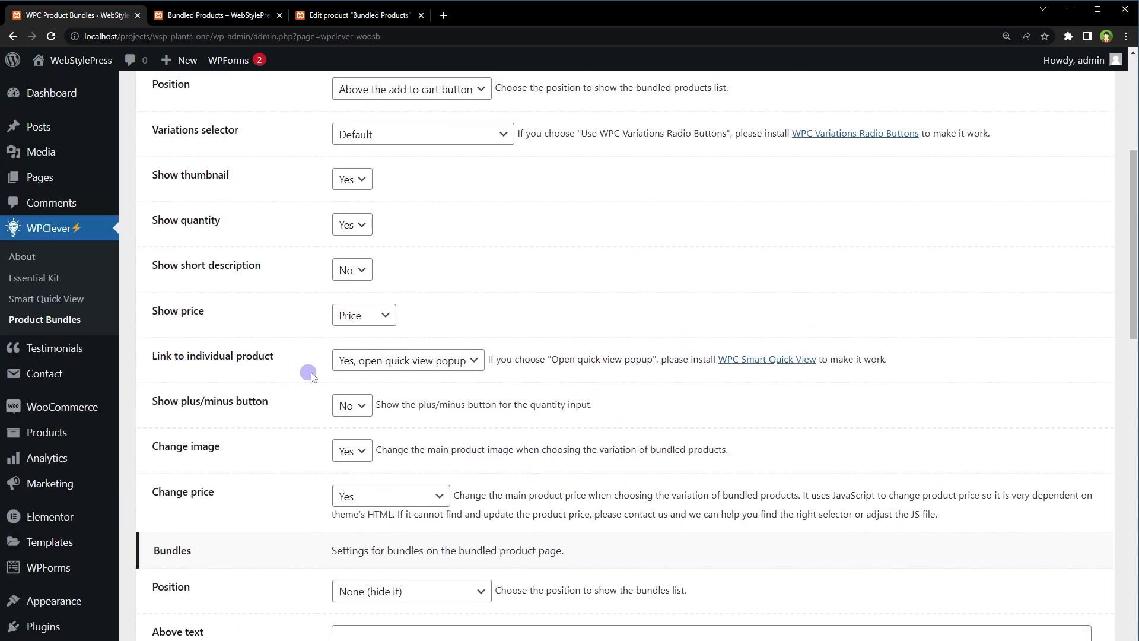
pyautogui.click(379, 361)
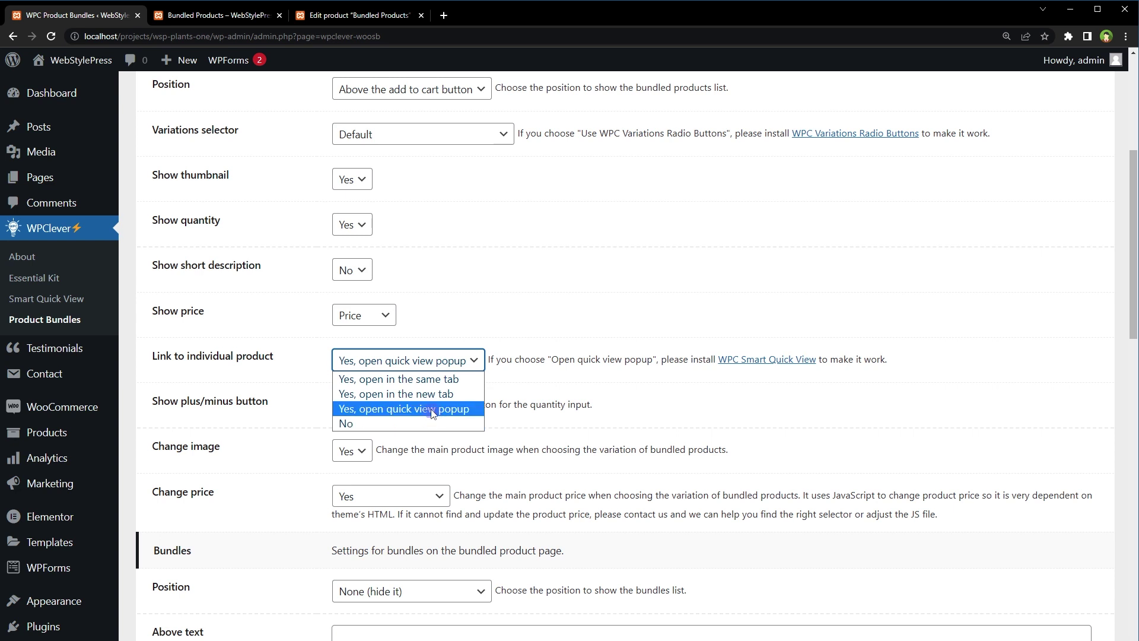
pyautogui.click(633, 392)
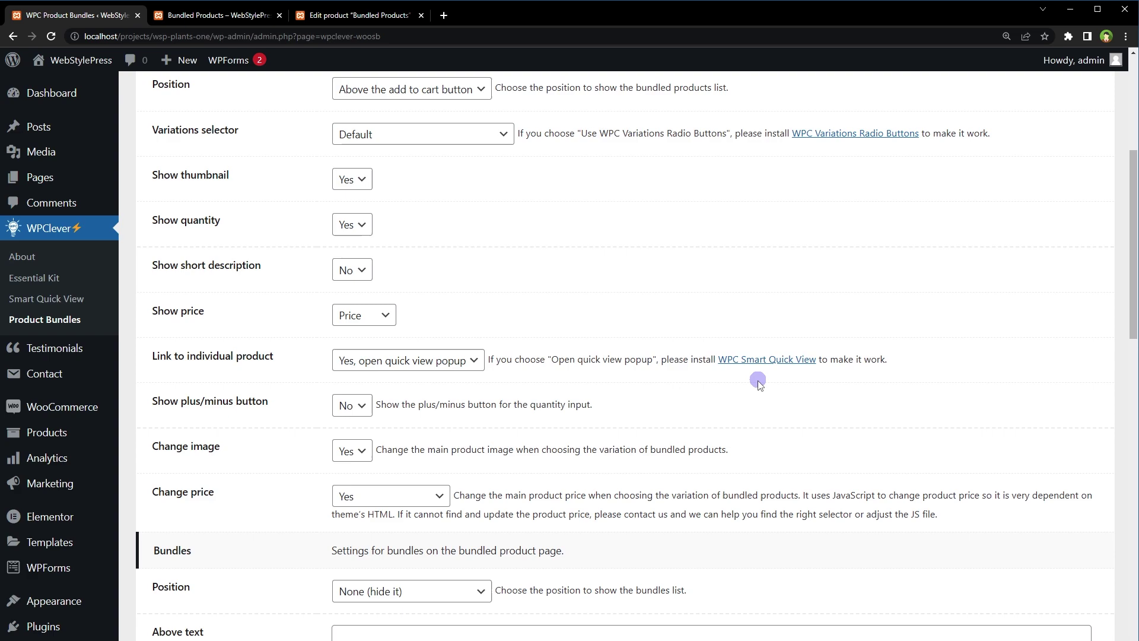
pyautogui.scroll(-12, 758, 383)
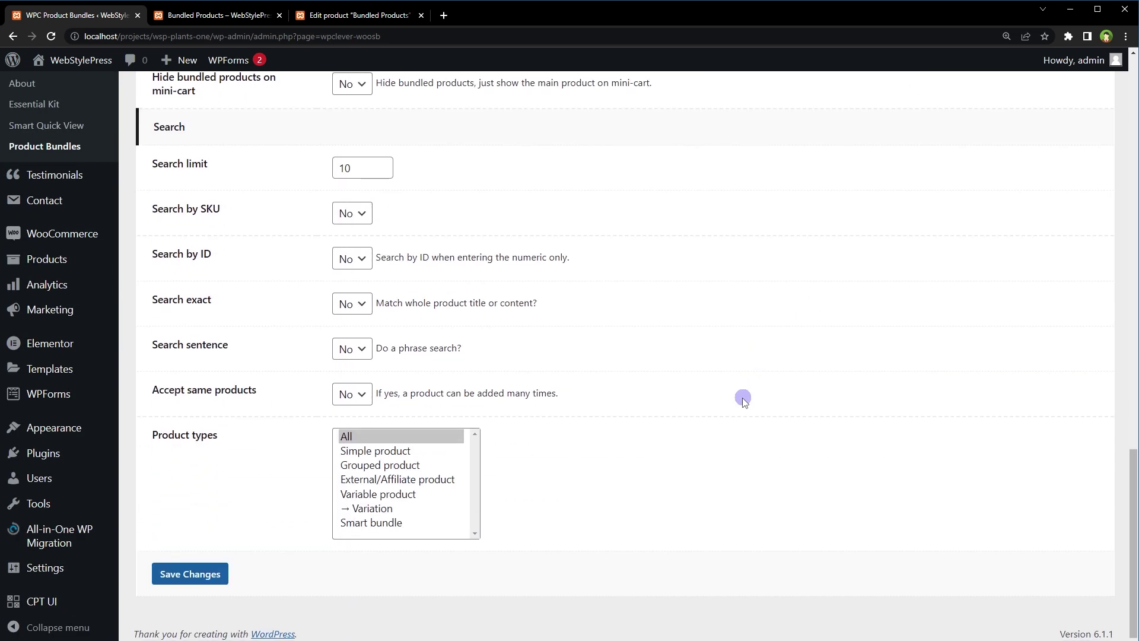
pyautogui.scroll(12, 742, 397)
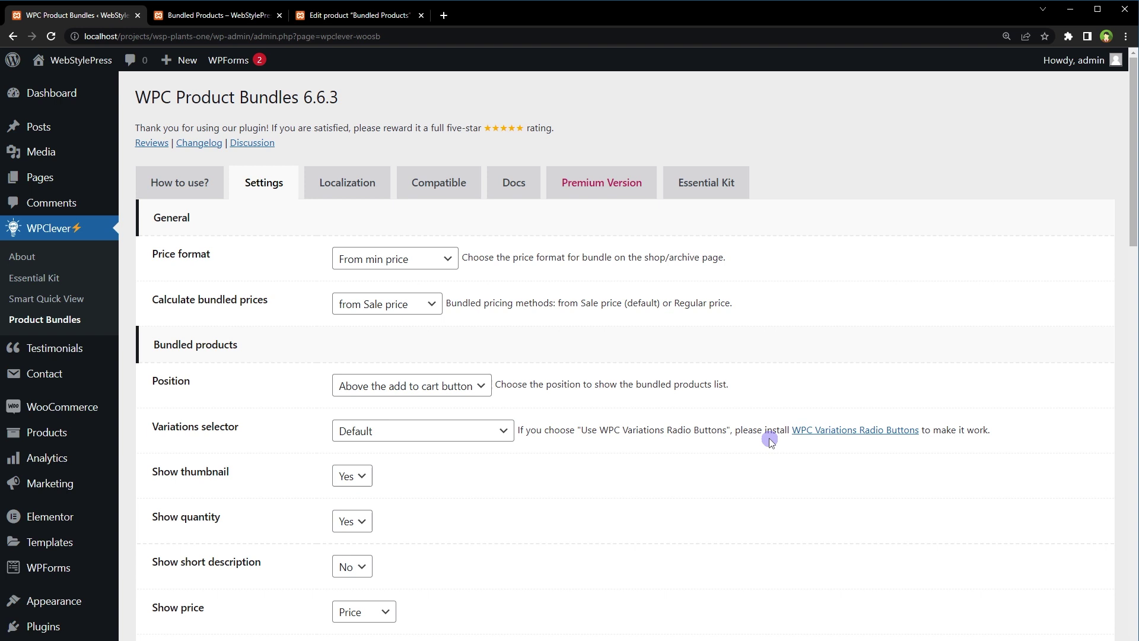
# - Start a new product titled 'Special Offer'
pyautogui.moveTo(43, 442)
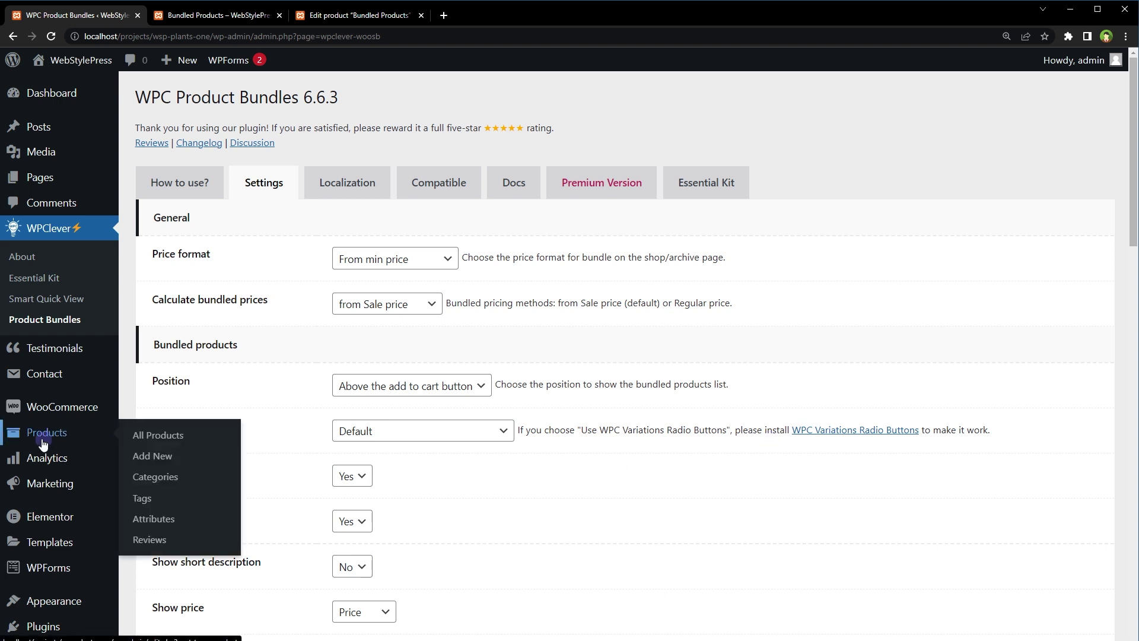
pyautogui.click(188, 457)
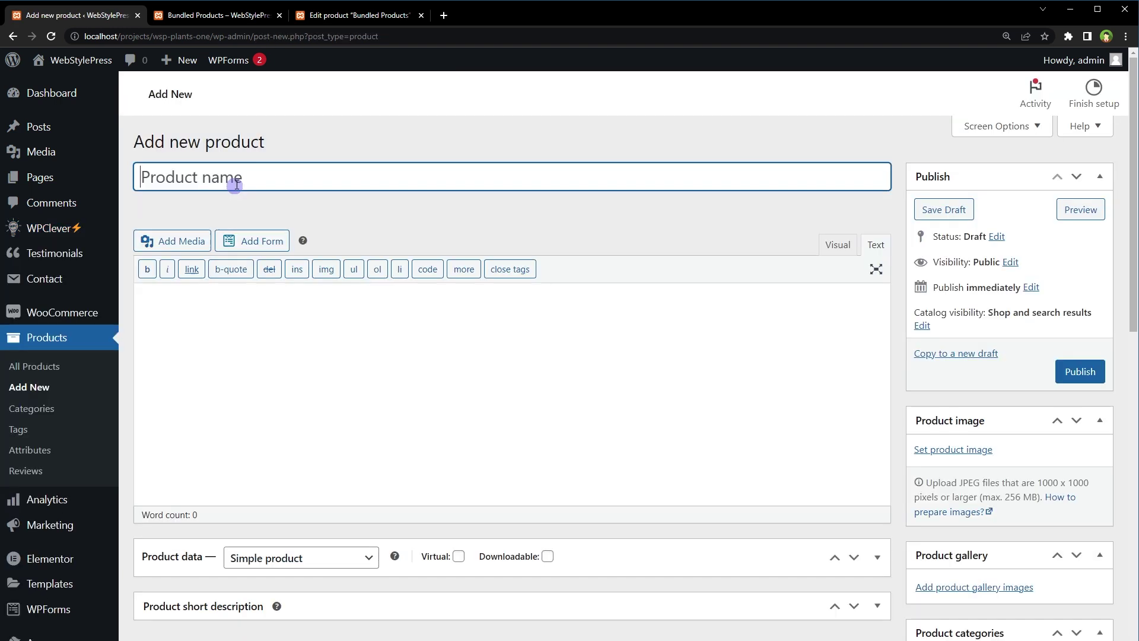
pyautogui.write('Spe')
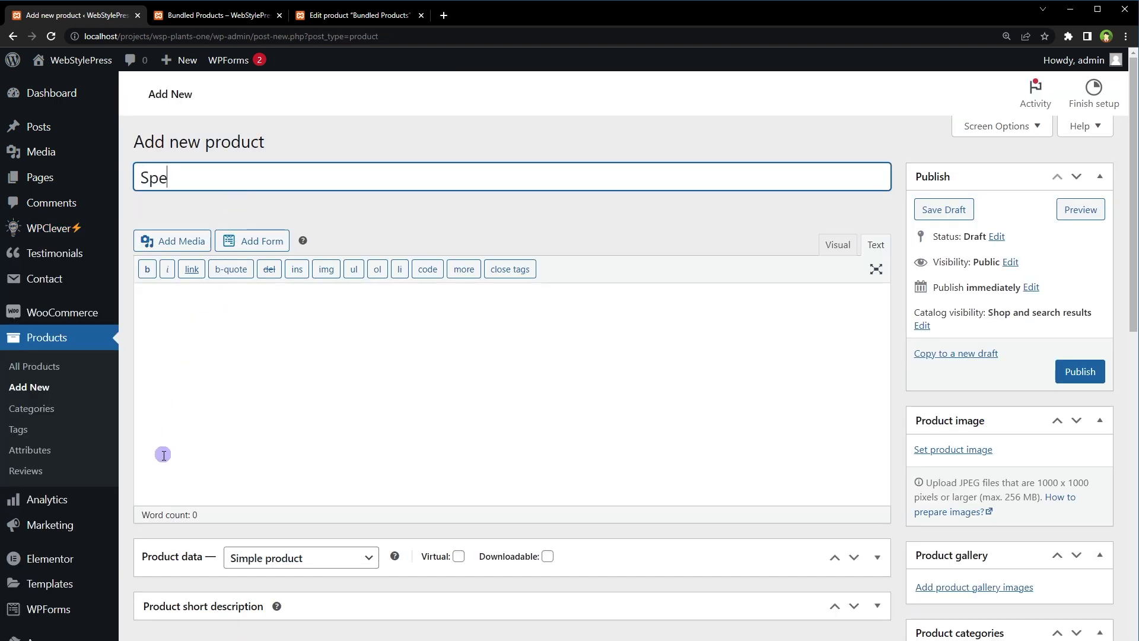
pyautogui.write('cial Offer')
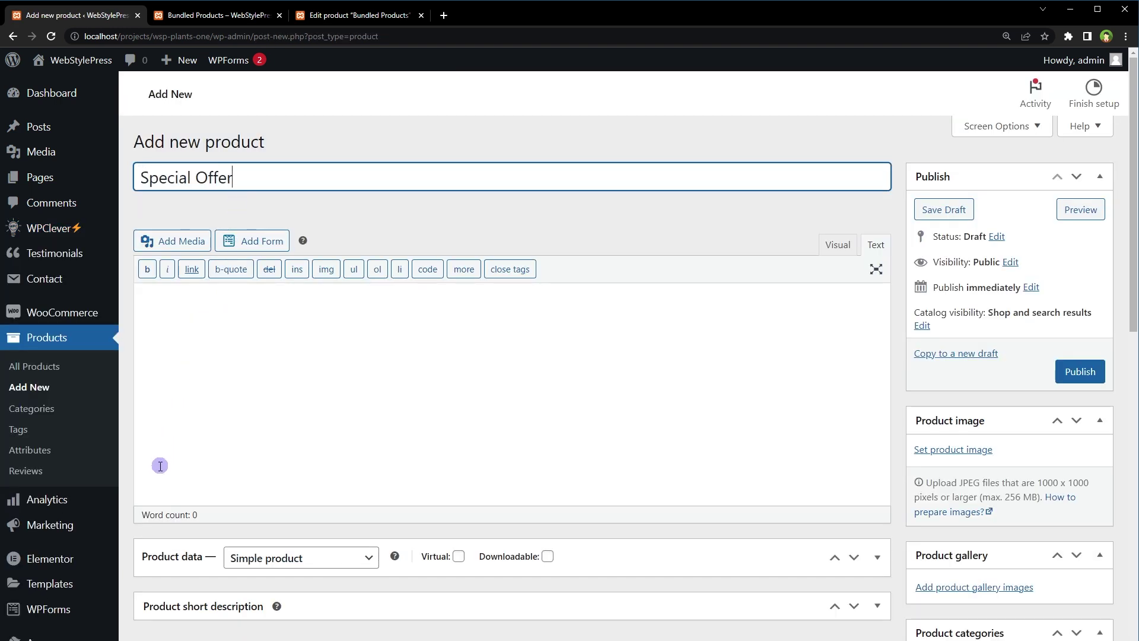
# - Create and tick a 'Product Bundles' category and add a plant photo to the gallery
pyautogui.scroll(-3, 625, 422)
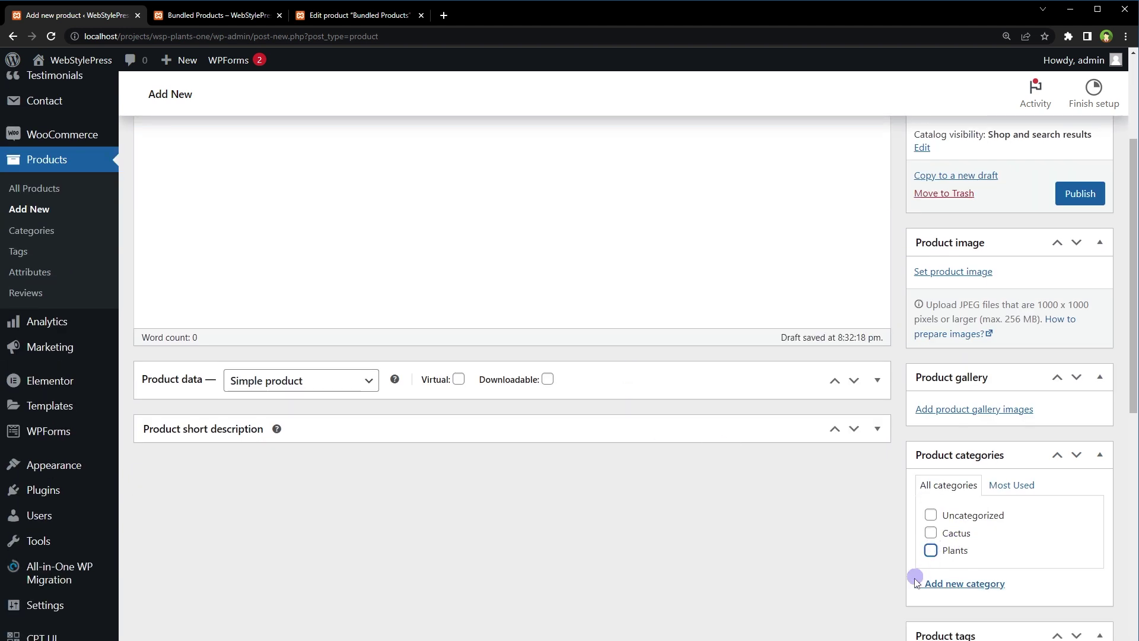
pyautogui.click(930, 587)
pyautogui.write('Product Bu')
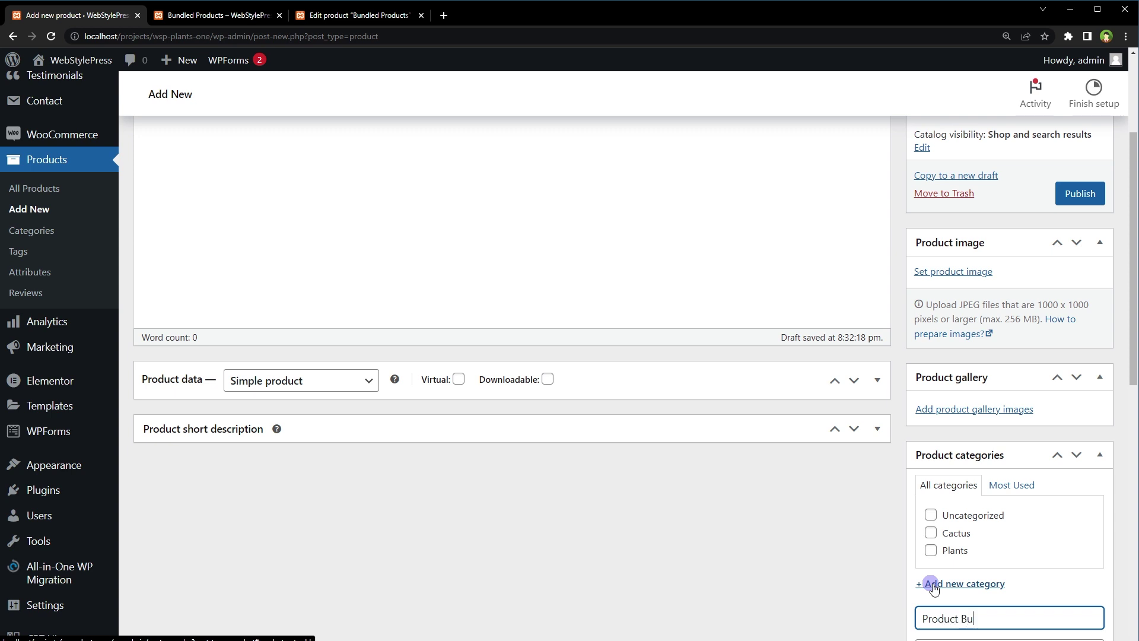
pyautogui.write('ndles')
pyautogui.scroll(-1, 934, 587)
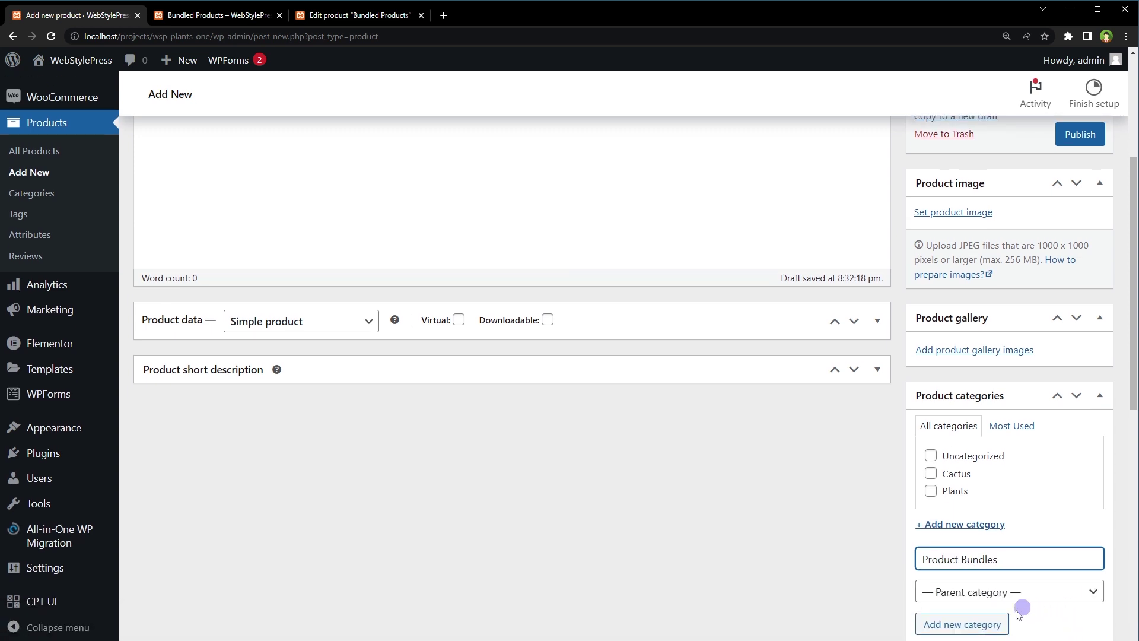
pyautogui.press('Return')
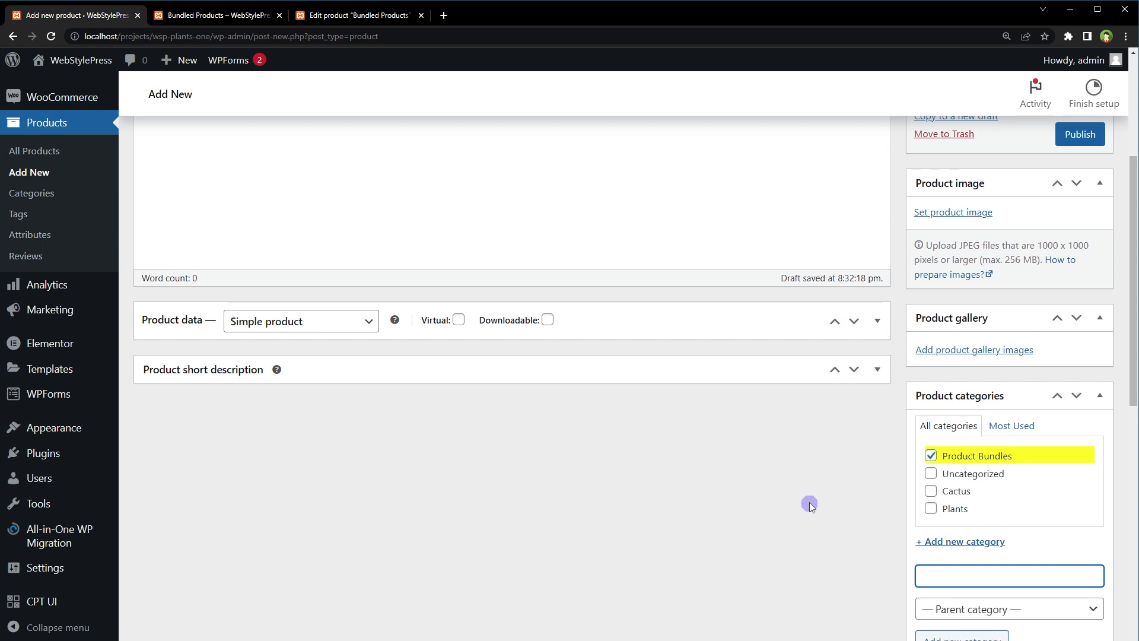
pyautogui.scroll(2, 811, 498)
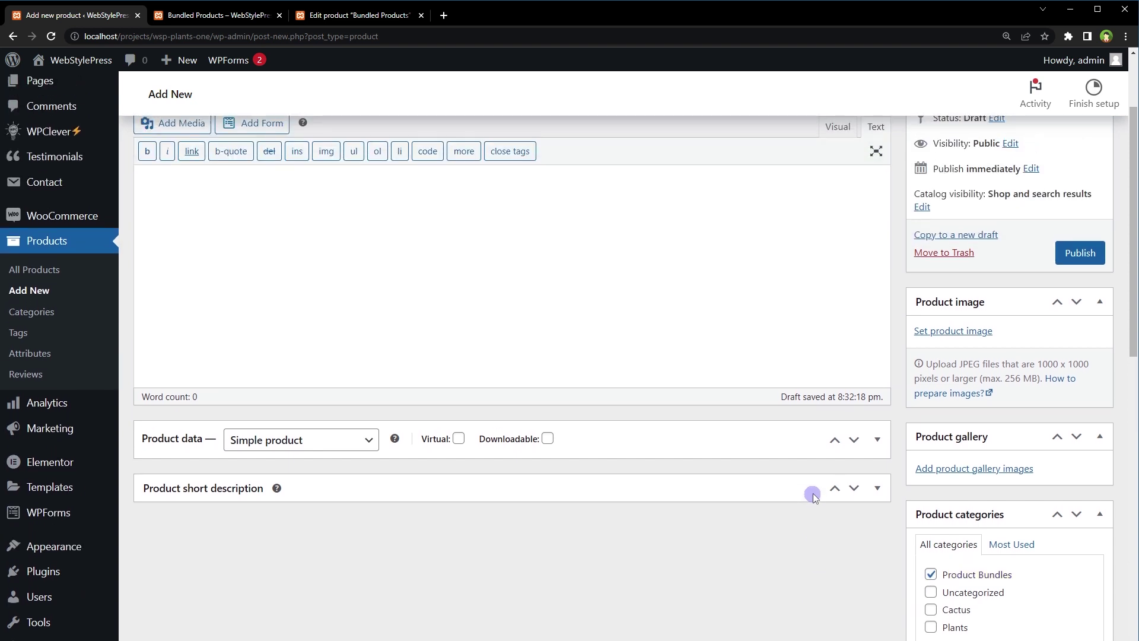
pyautogui.click(990, 469)
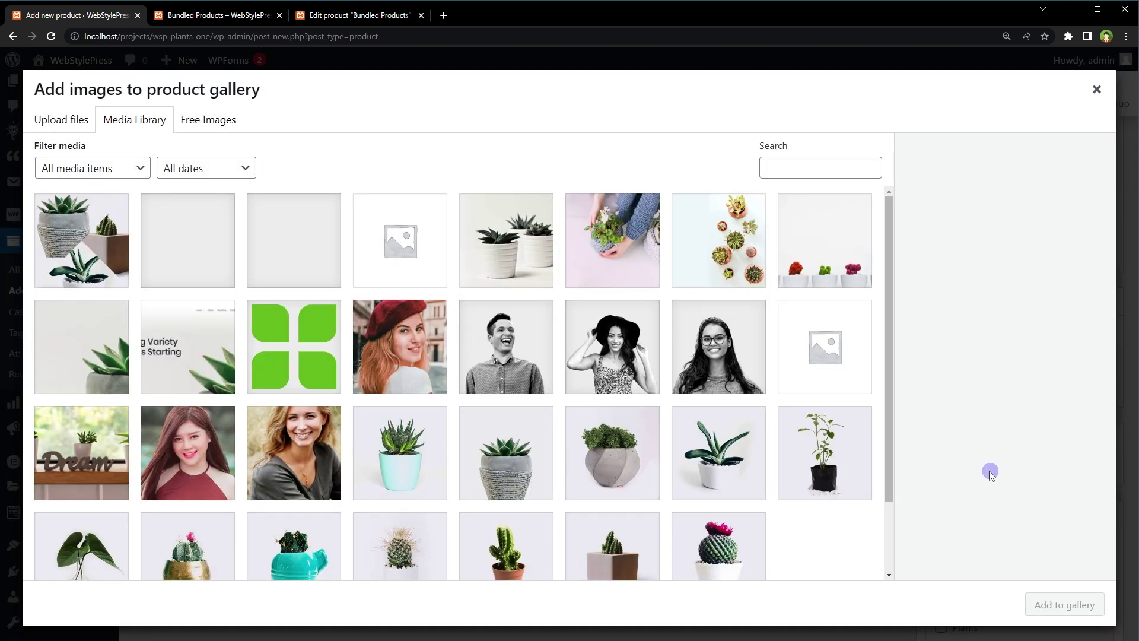
pyautogui.click(1055, 602)
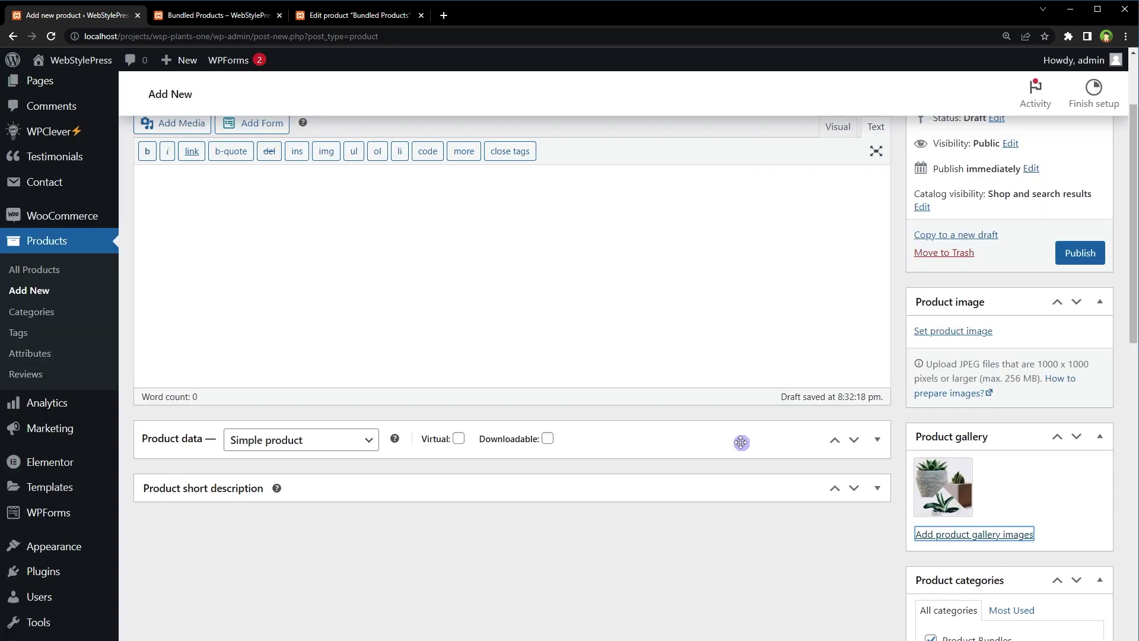
# - Set the product type to Smart bundle
pyautogui.scroll(-2, 744, 415)
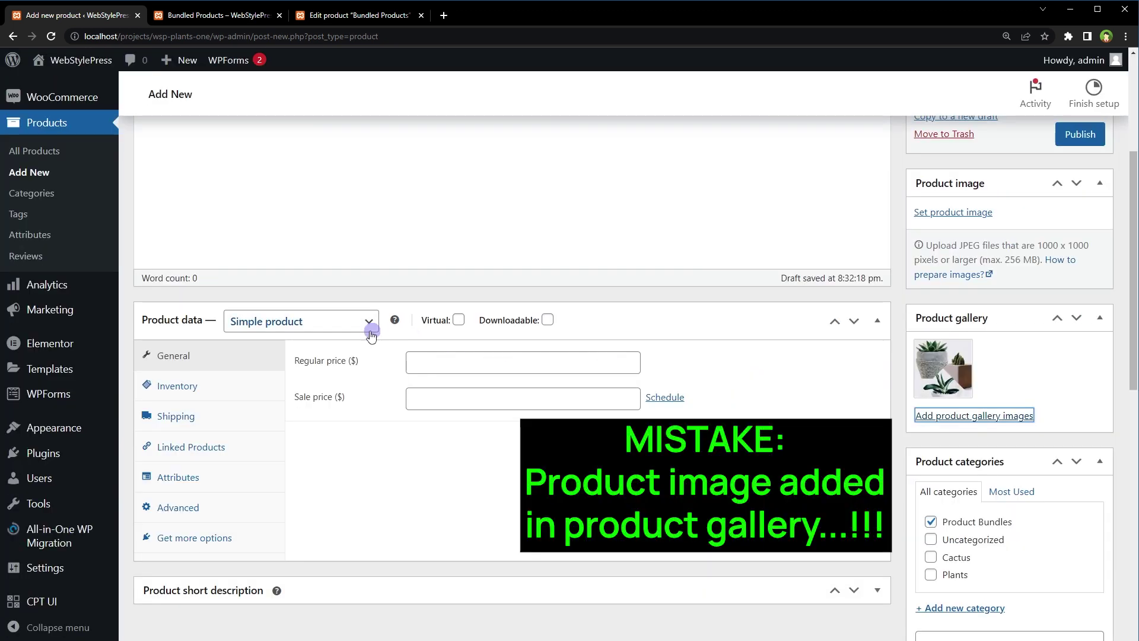
pyautogui.click(335, 325)
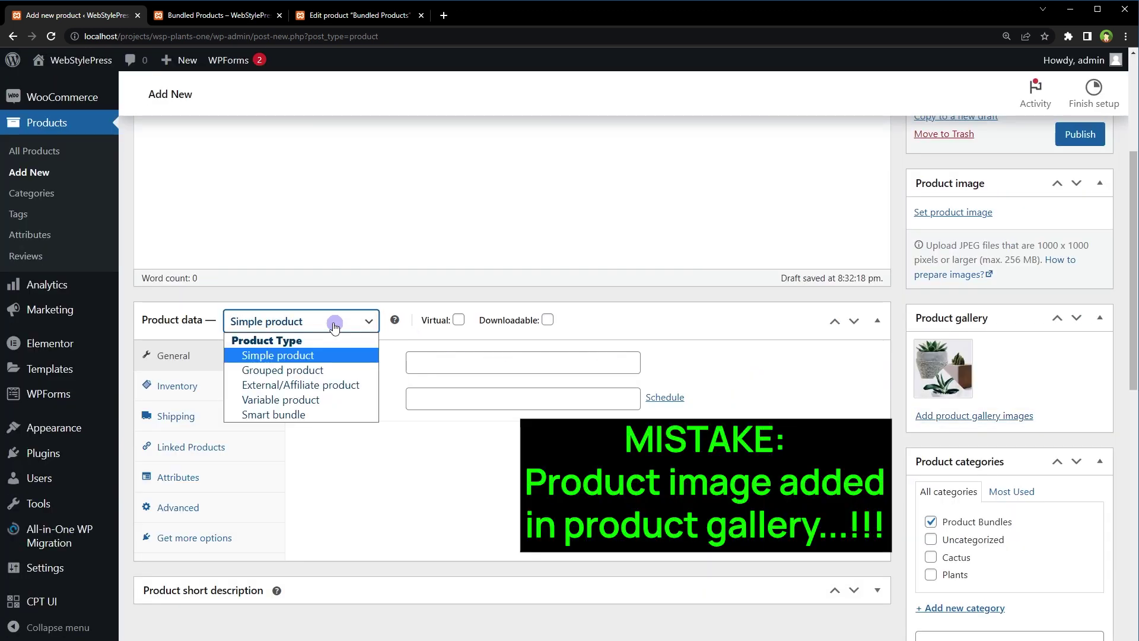
pyautogui.click(342, 412)
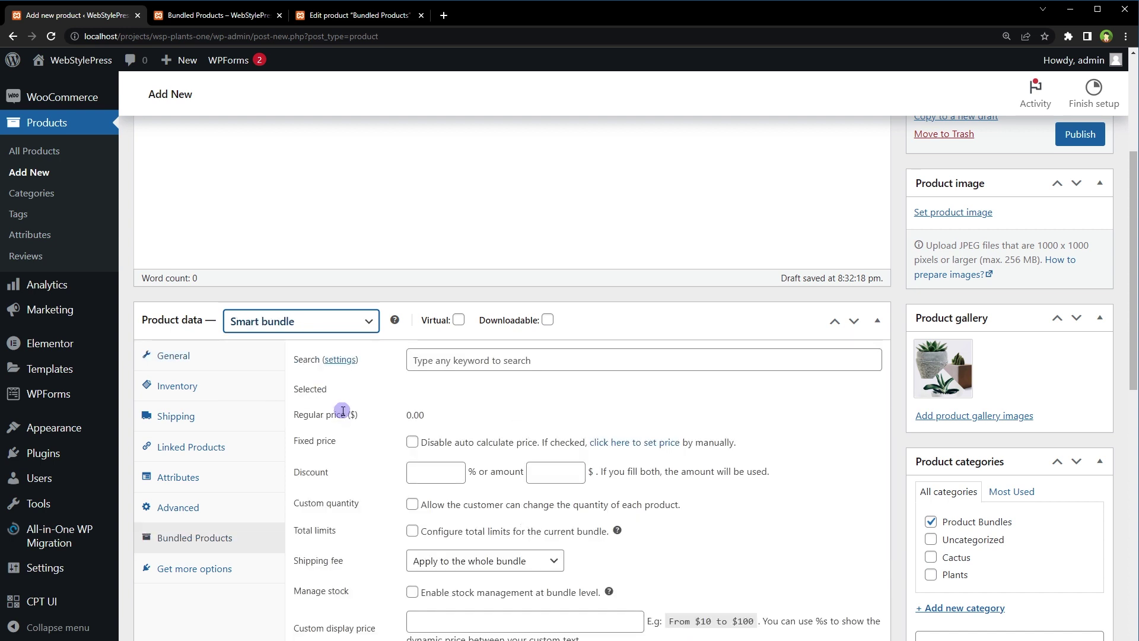
pyautogui.scroll(-1, 830, 407)
pyautogui.scroll(-2, 831, 407)
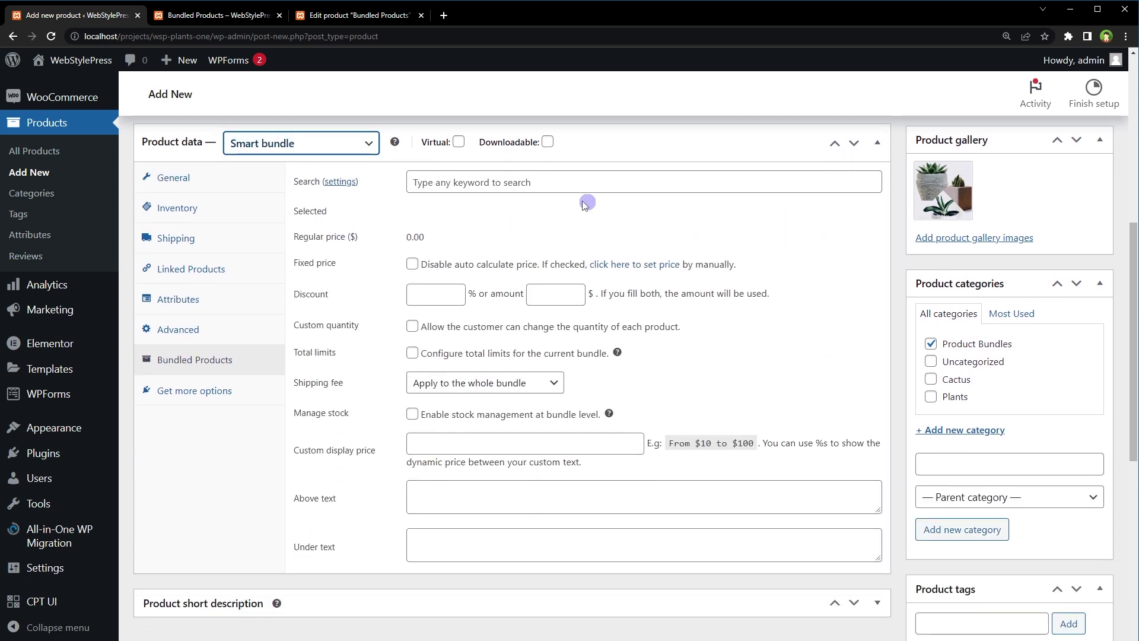
# - Add Mini Astrophytum, Green Soil Lotus and Boncellensis Secullant to the bundle
pyautogui.click(551, 186)
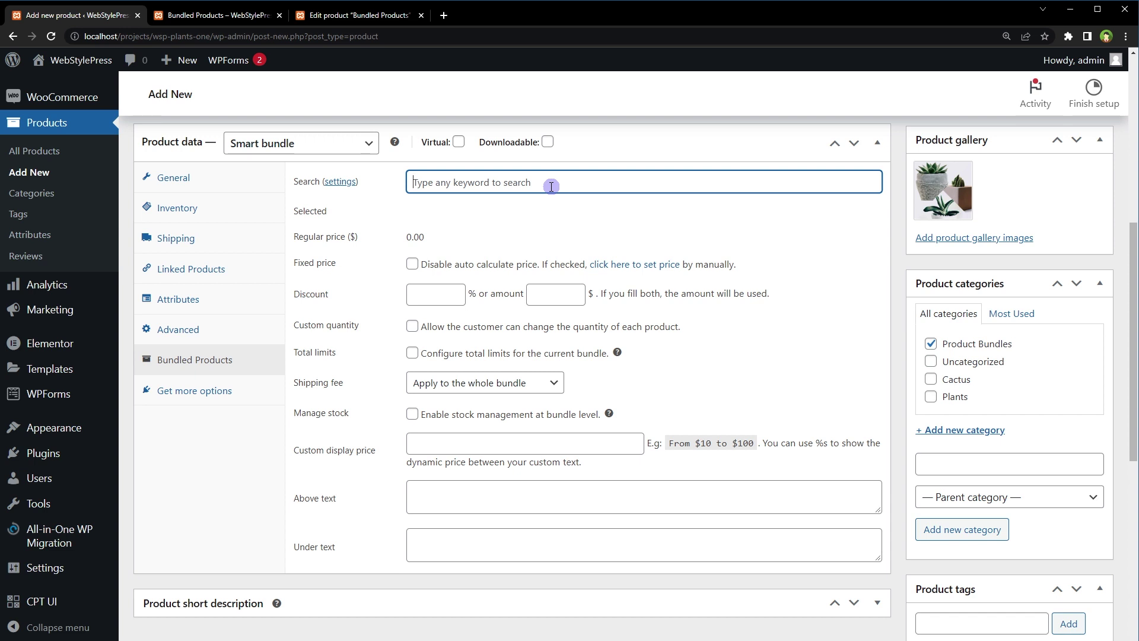
pyautogui.write('mini')
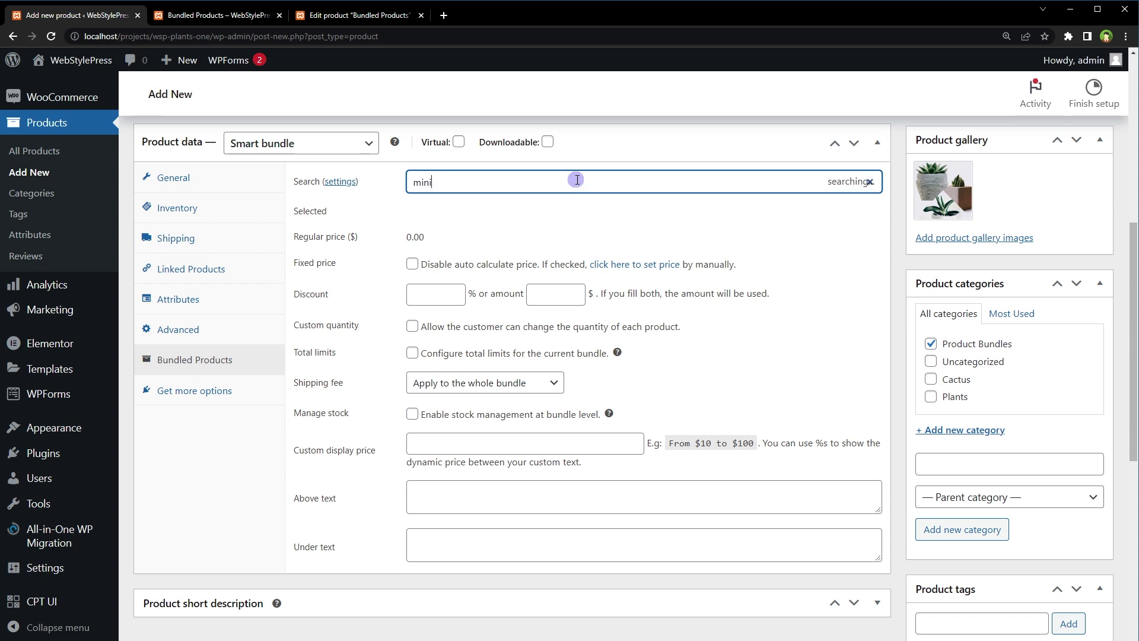
pyautogui.click(473, 210)
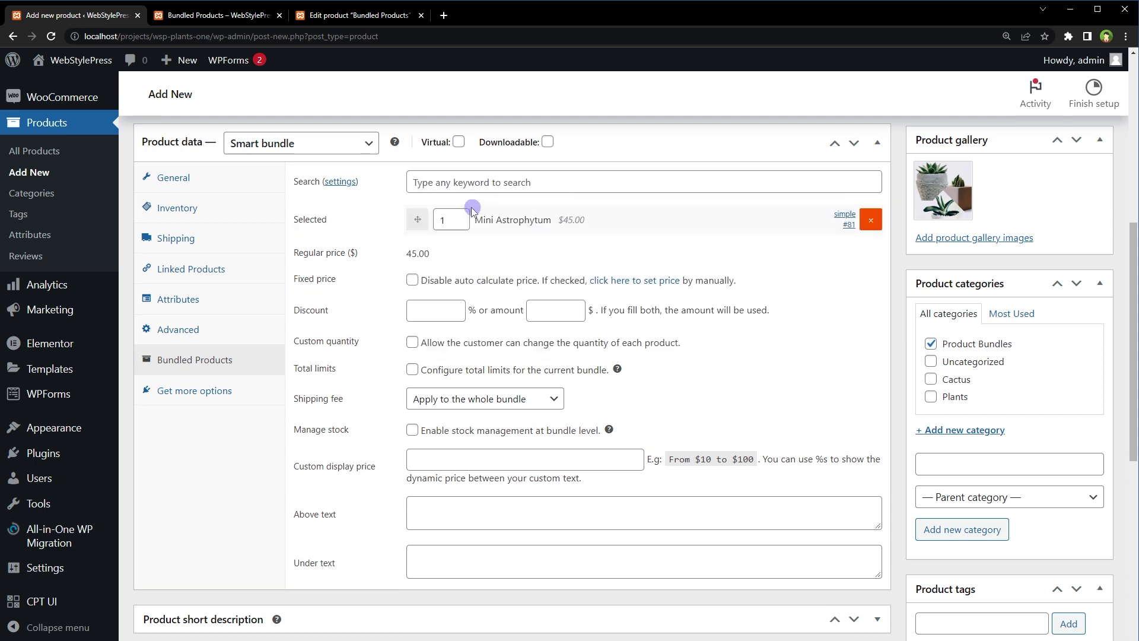
pyautogui.click(440, 188)
pyautogui.write('gree')
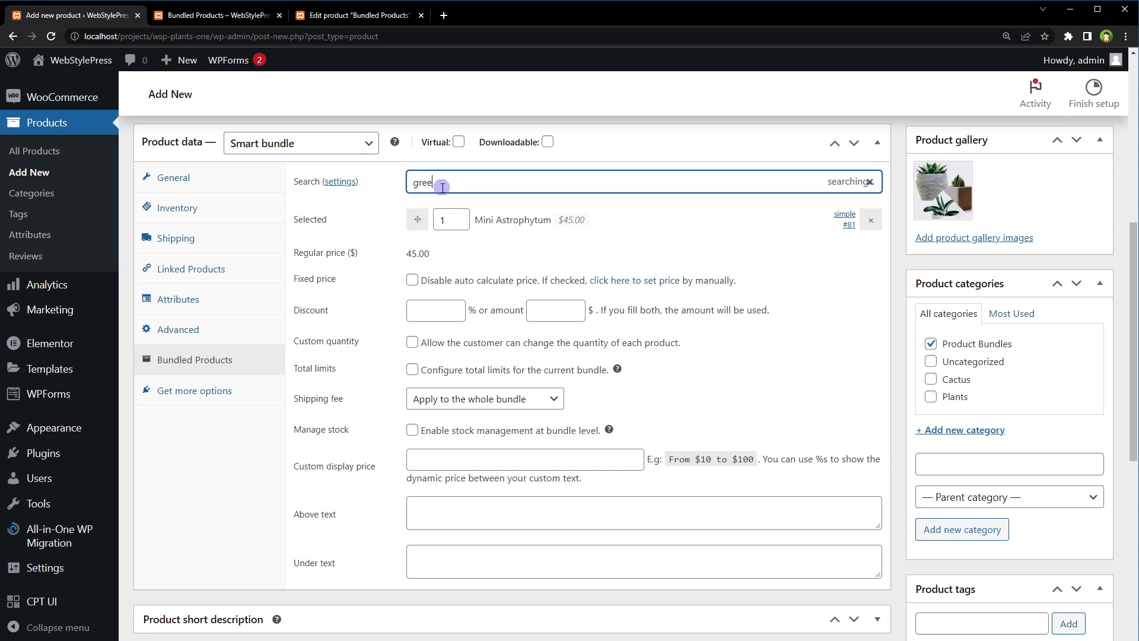
pyautogui.write('n')
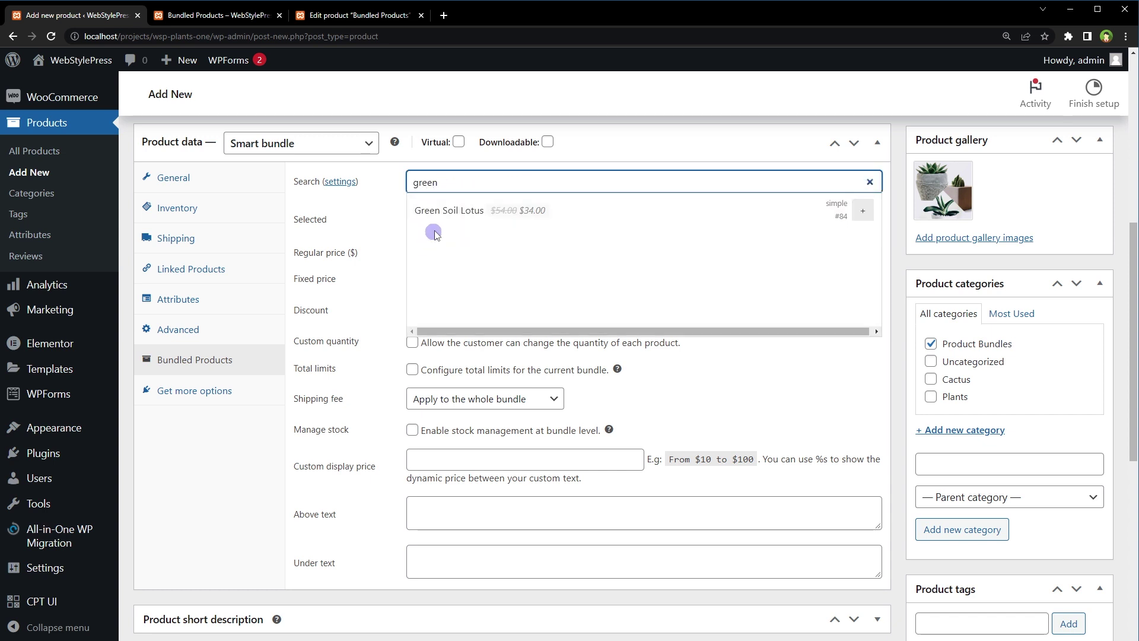
pyautogui.click(434, 231)
pyautogui.click(545, 184)
pyautogui.write('bon')
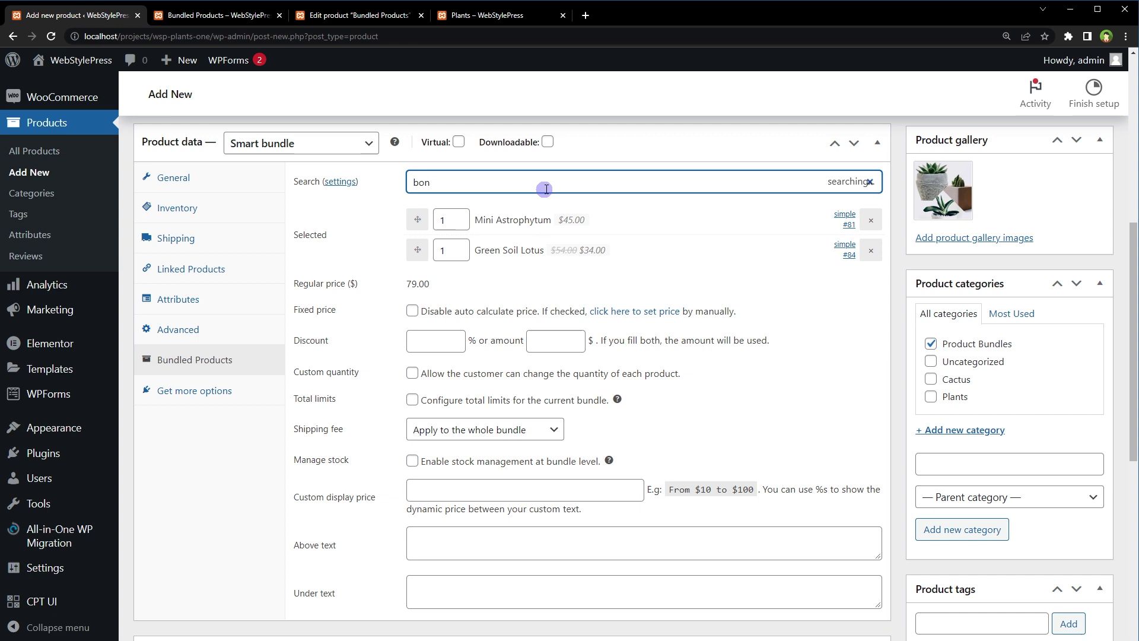
pyautogui.write('c')
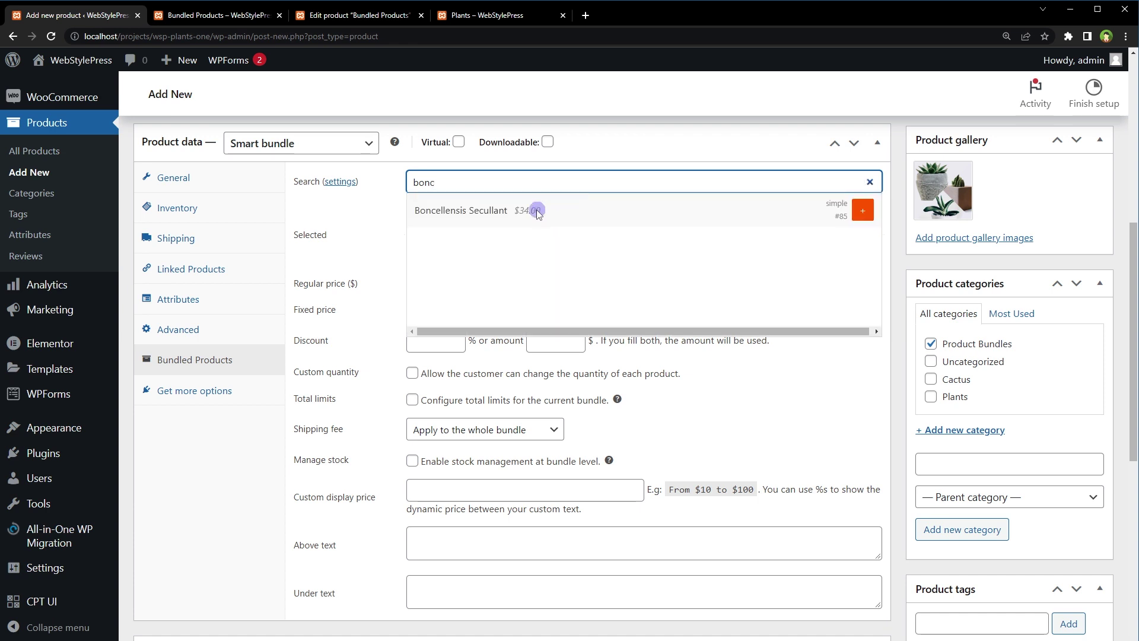
pyautogui.click(537, 212)
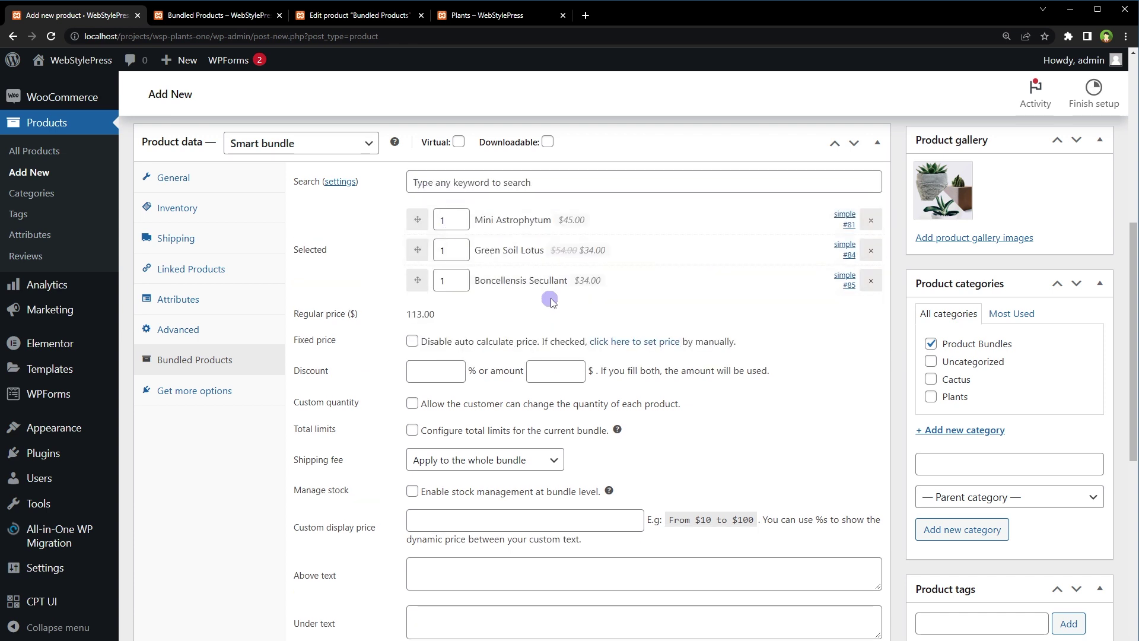
# - Give the bundle a 10% discount, leaving the fixed price option off
pyautogui.click(413, 340)
pyautogui.click(412, 341)
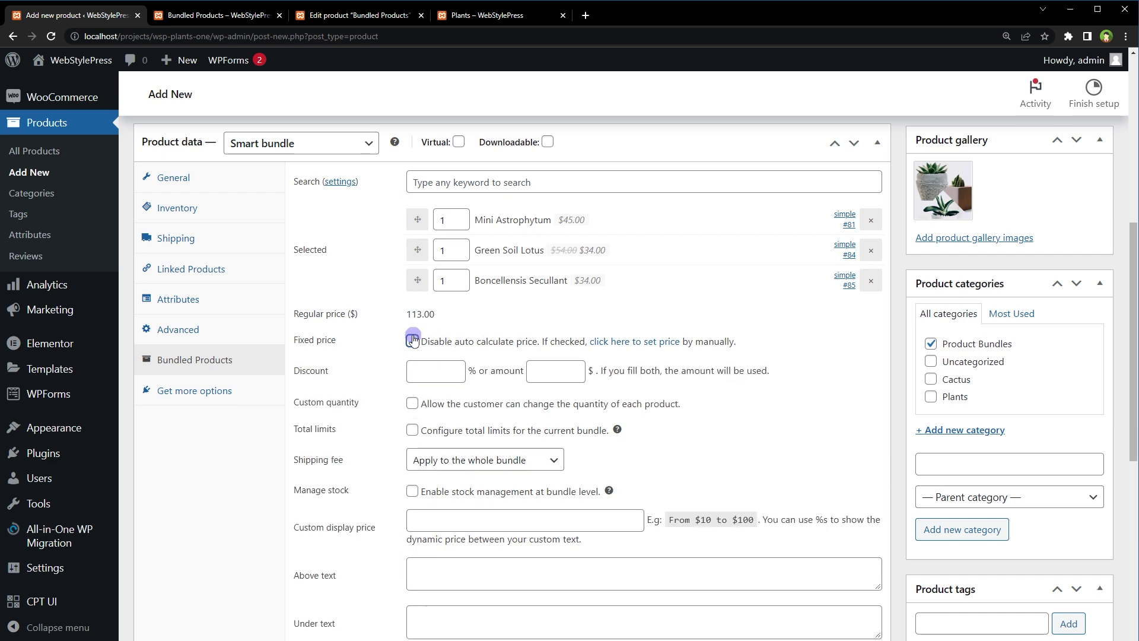
pyautogui.click(433, 369)
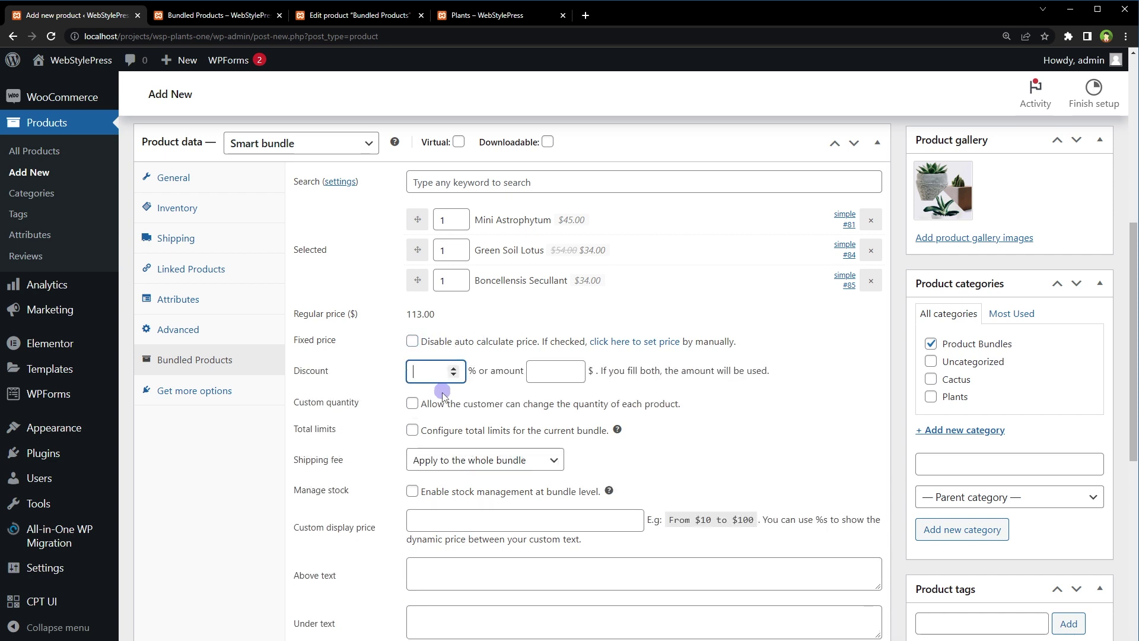
pyautogui.write('10')
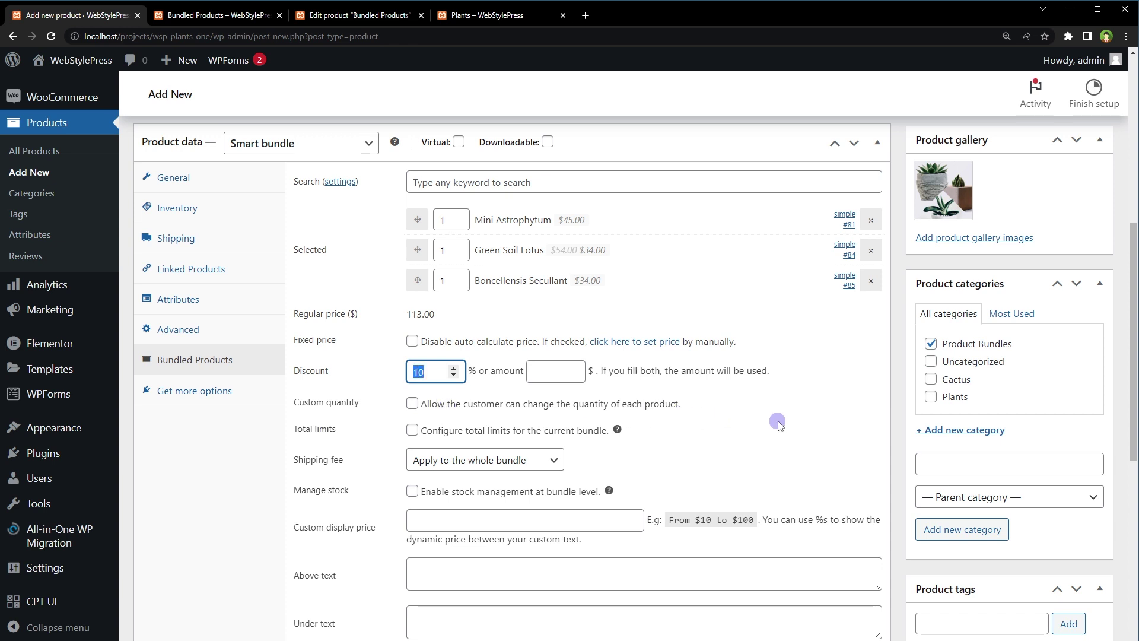
# - Publish the Special Offer bundle with Custom quantity left unchecked
pyautogui.click(496, 409)
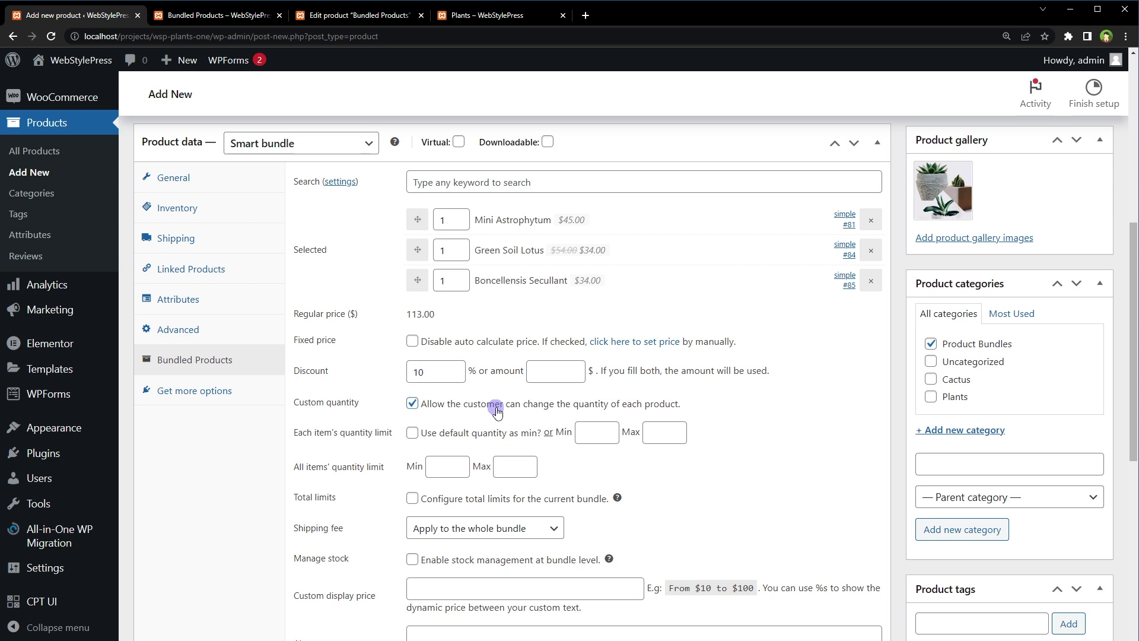
pyautogui.click(497, 409)
pyautogui.scroll(-1, 497, 410)
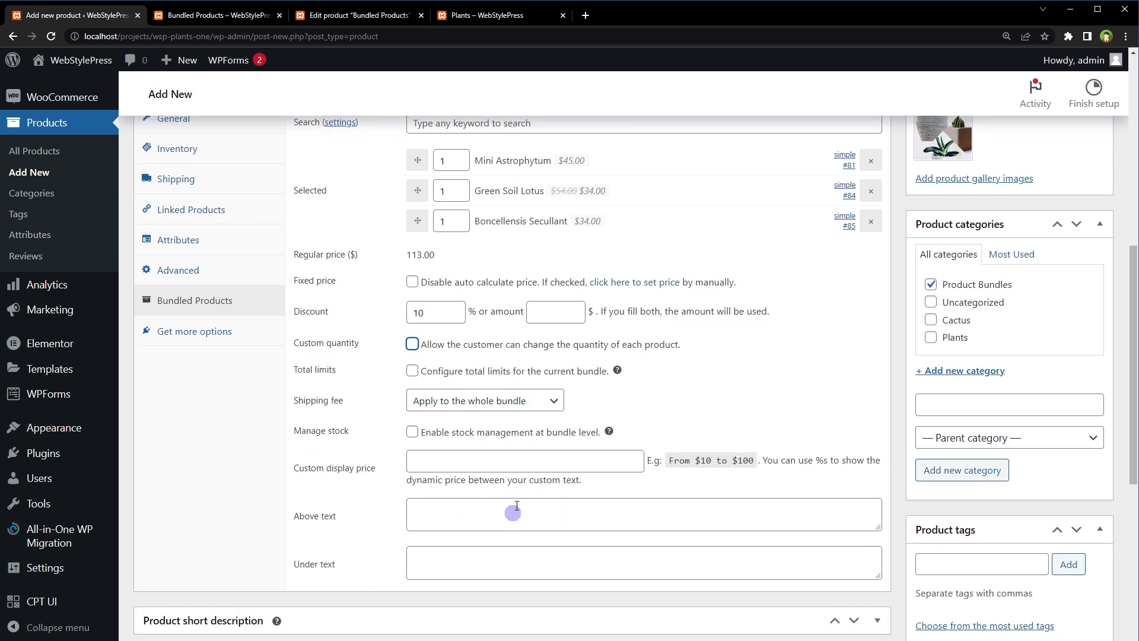
pyautogui.scroll(3, 501, 439)
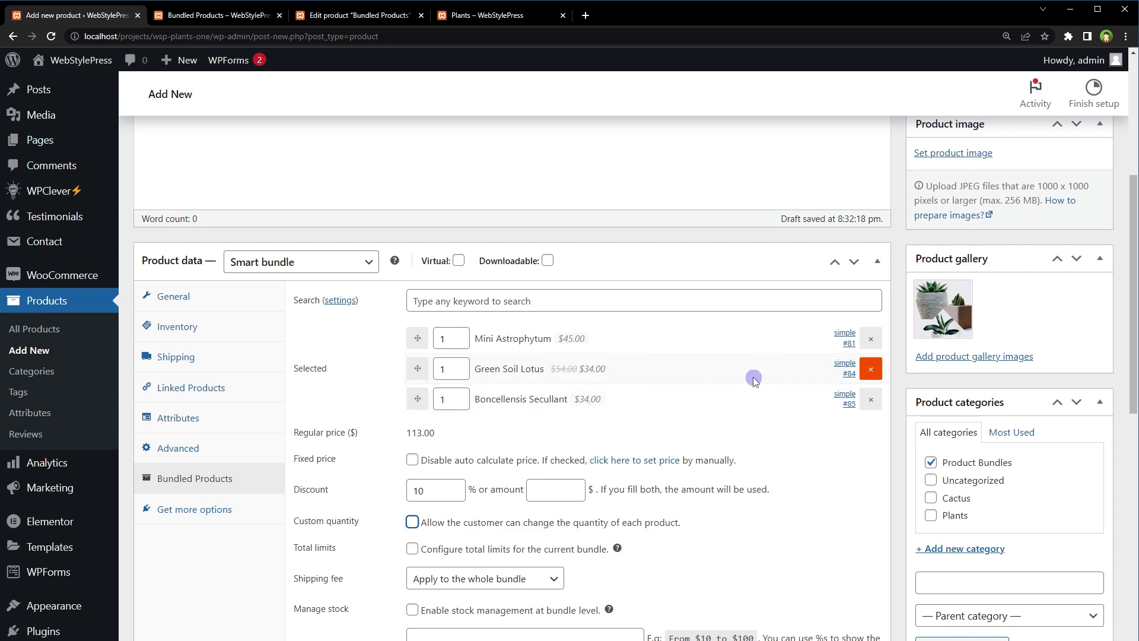
pyautogui.scroll(-4, 752, 375)
pyautogui.scroll(2, 752, 377)
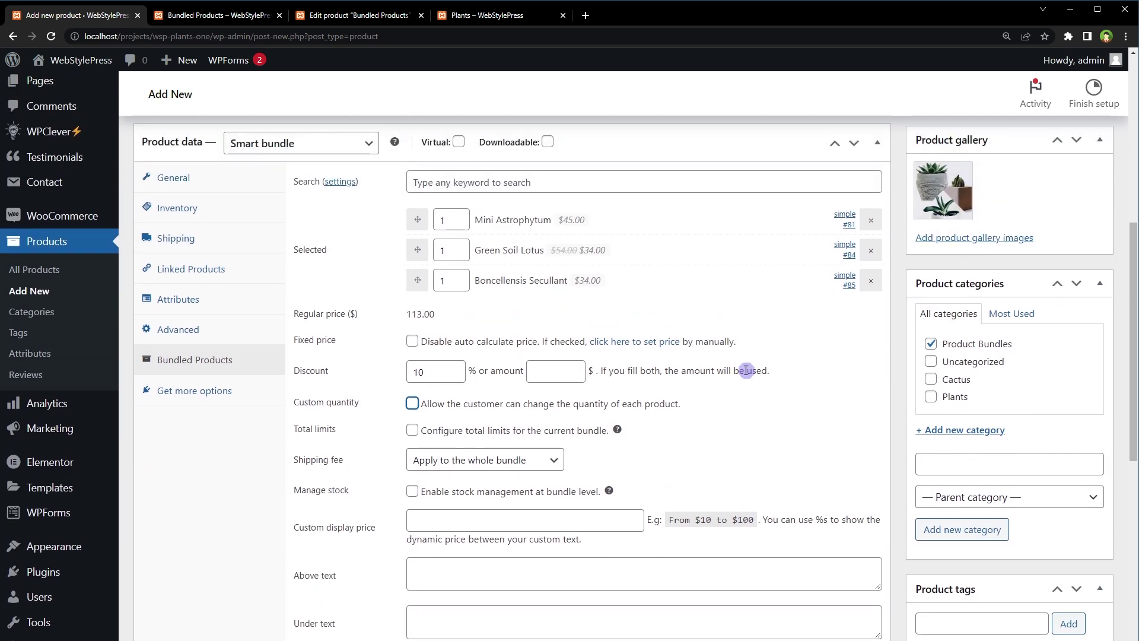
pyautogui.scroll(7, 746, 370)
pyautogui.click(1079, 372)
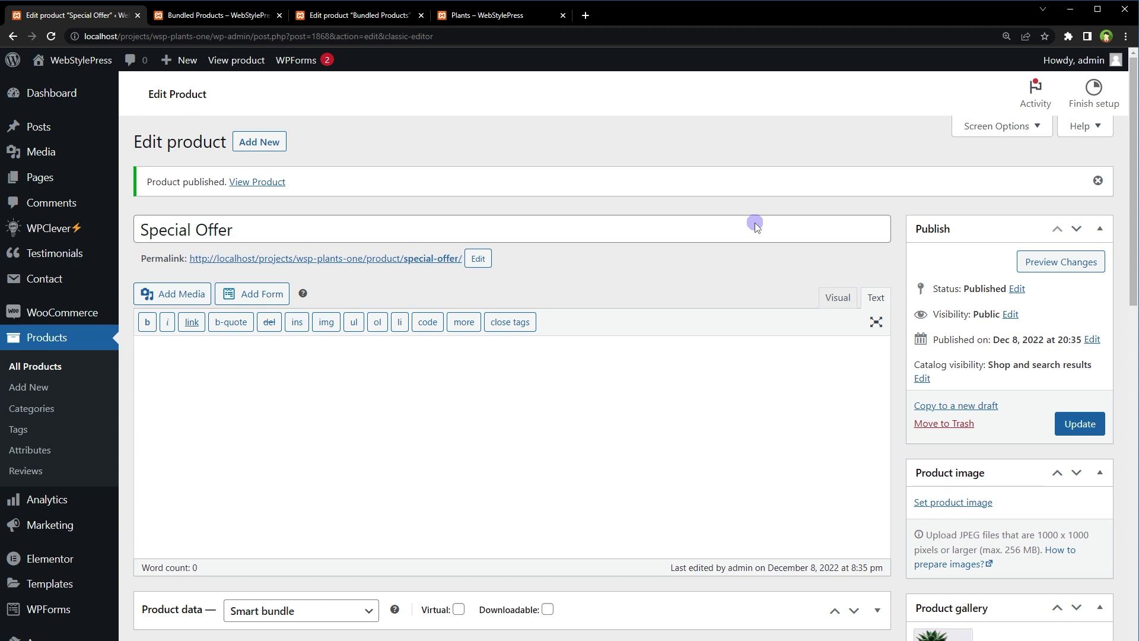
# - Expand the bundle's Product data settings for review
pyautogui.scroll(-6, 755, 225)
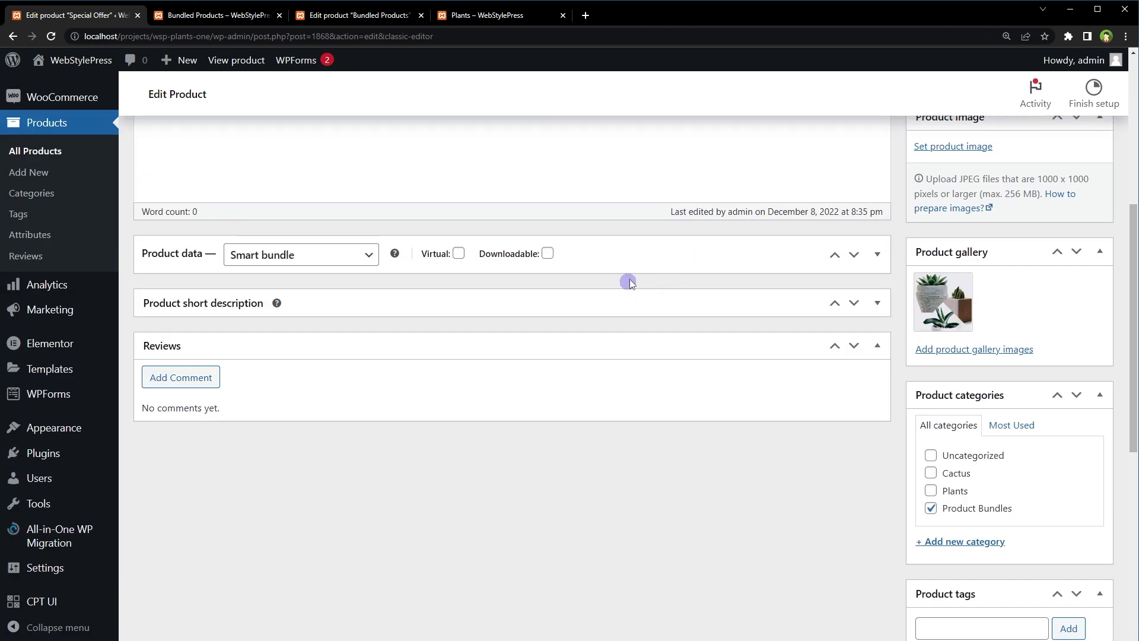
pyautogui.click(636, 265)
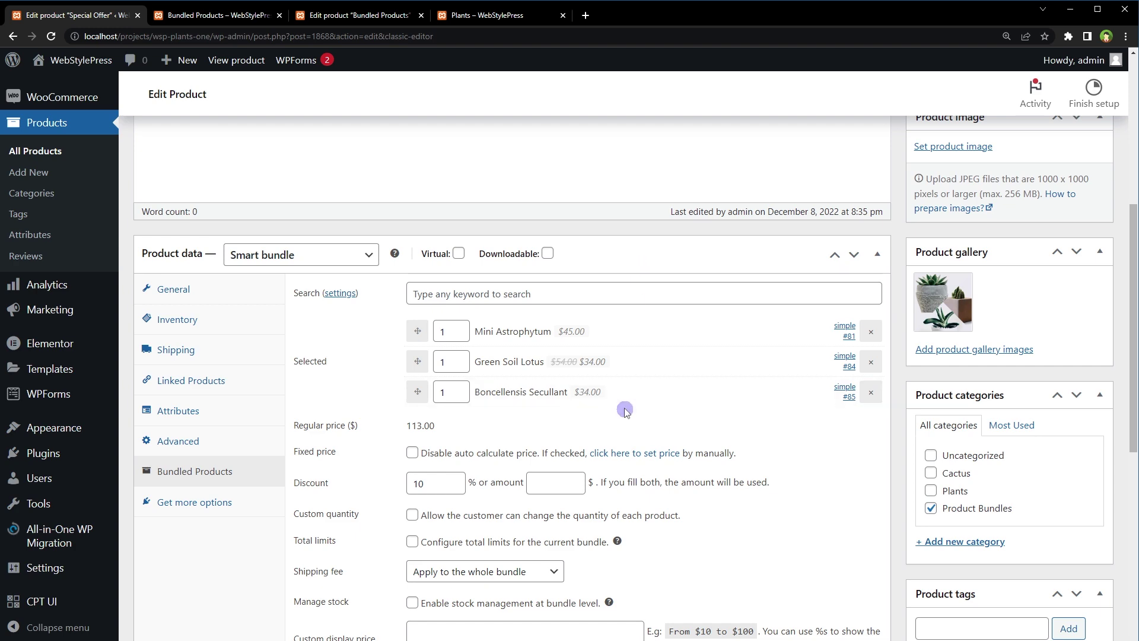
pyautogui.scroll(6, 575, 338)
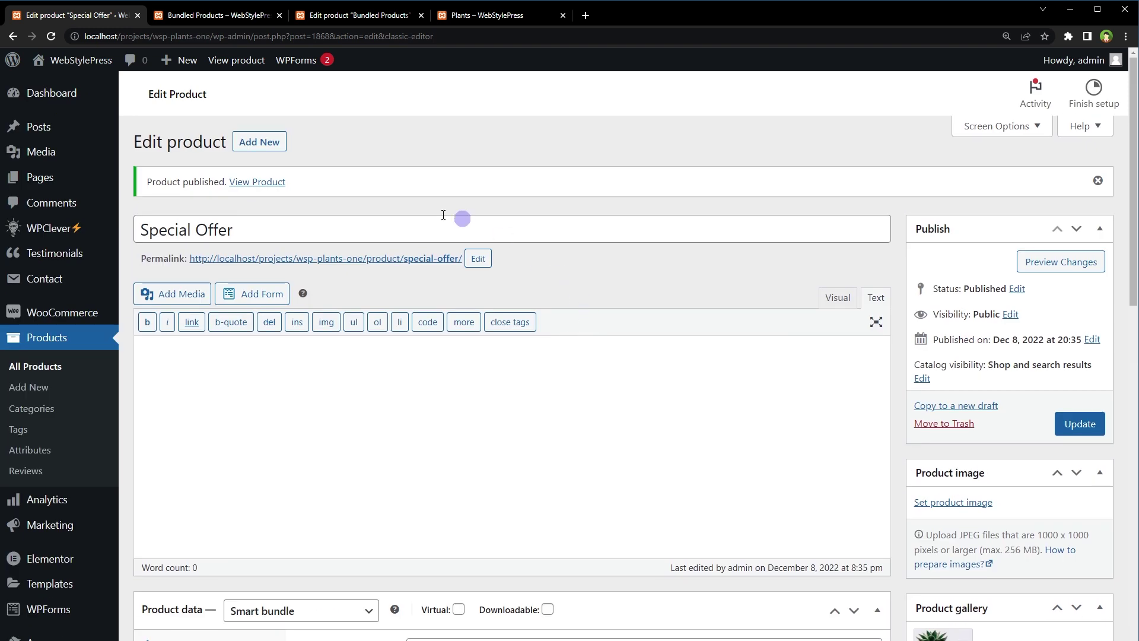
# - Open the Special Offer product page in a new tab and check the $113.00 to $101.70 price
pyautogui.rightClick(256, 182)
pyautogui.click(296, 189)
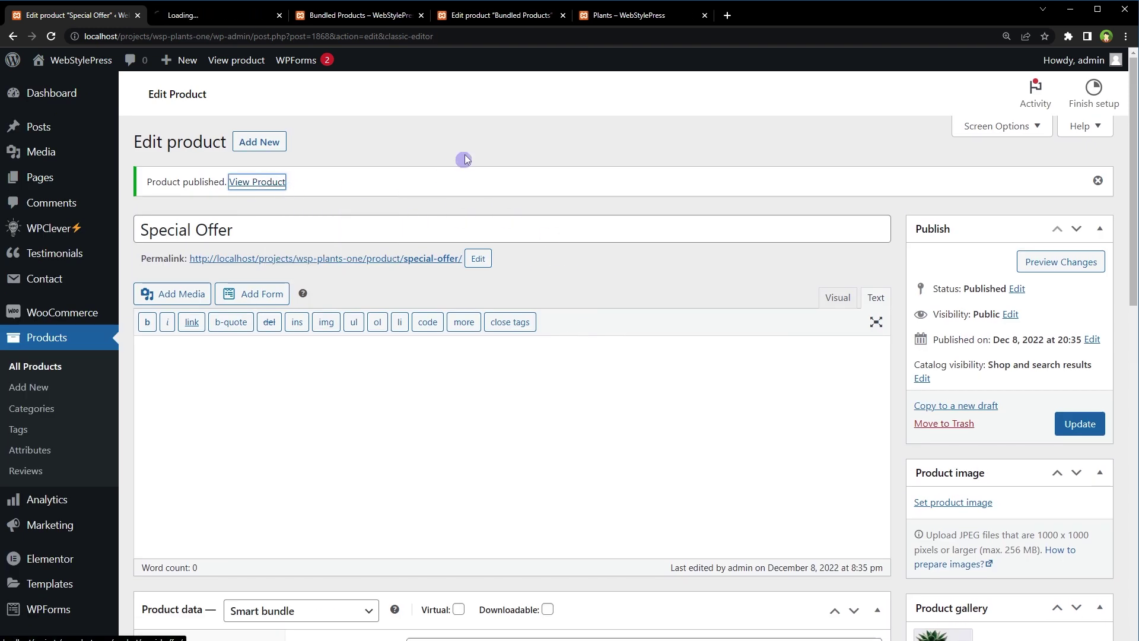
pyautogui.click(250, 16)
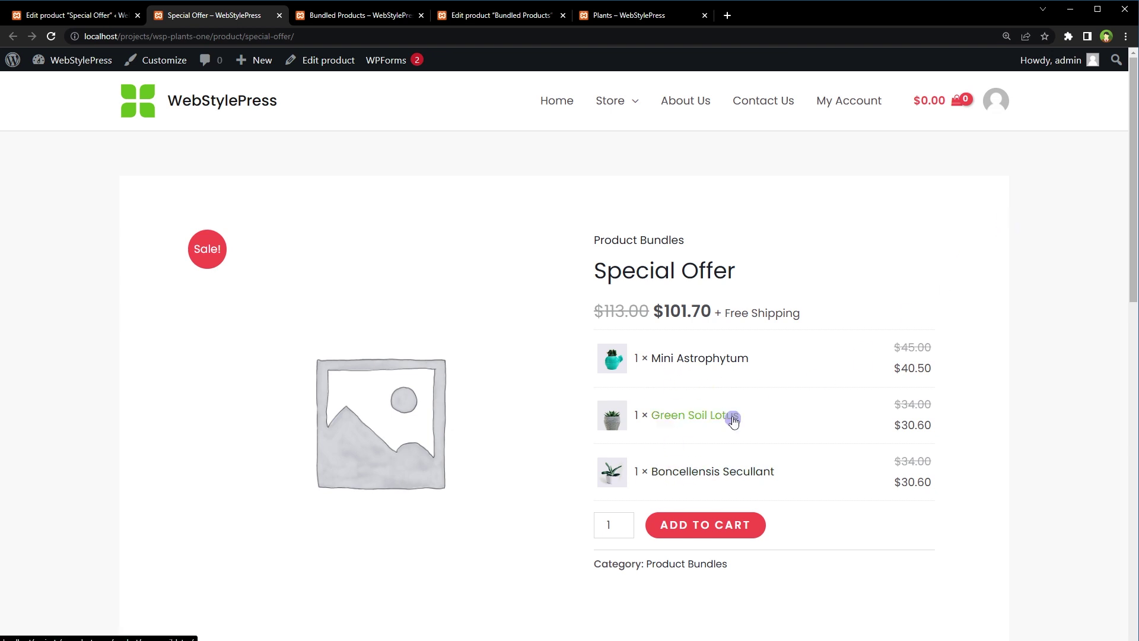
pyautogui.moveTo(712, 311); pyautogui.dragTo(594, 302)
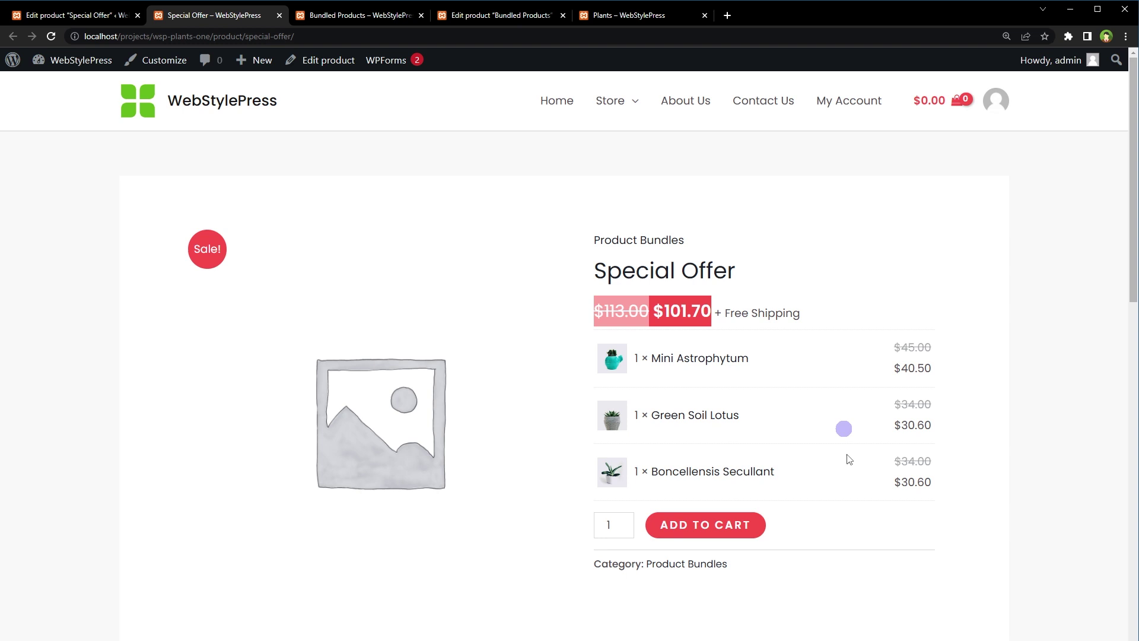
pyautogui.click(1083, 473)
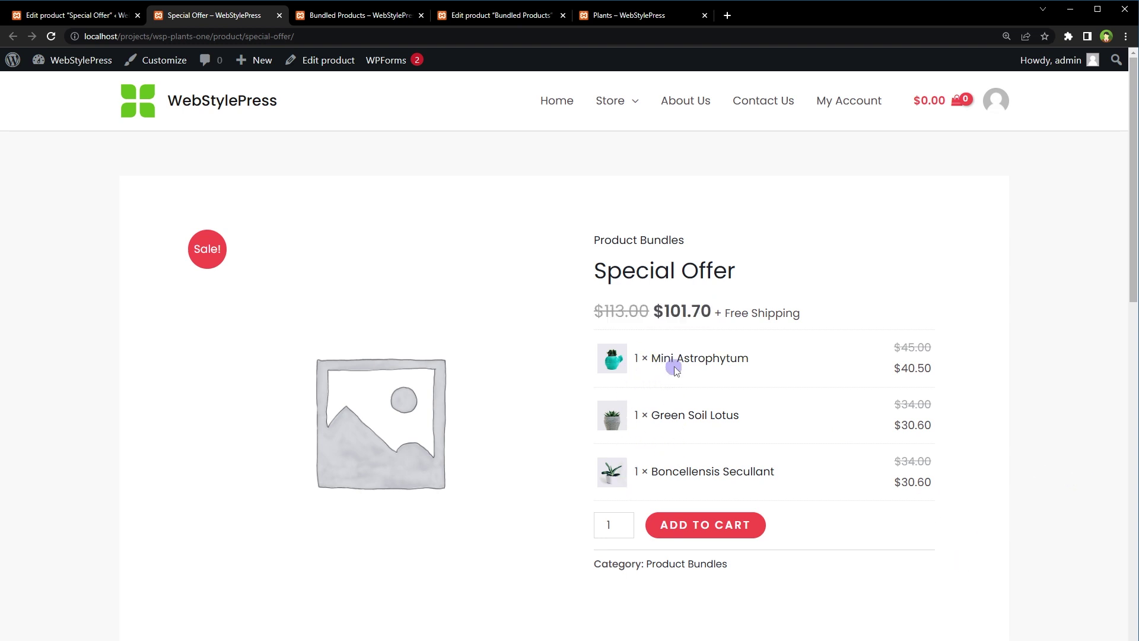
# - Enable Custom quantity for the bundled plants and update the product
pyautogui.click(74, 12)
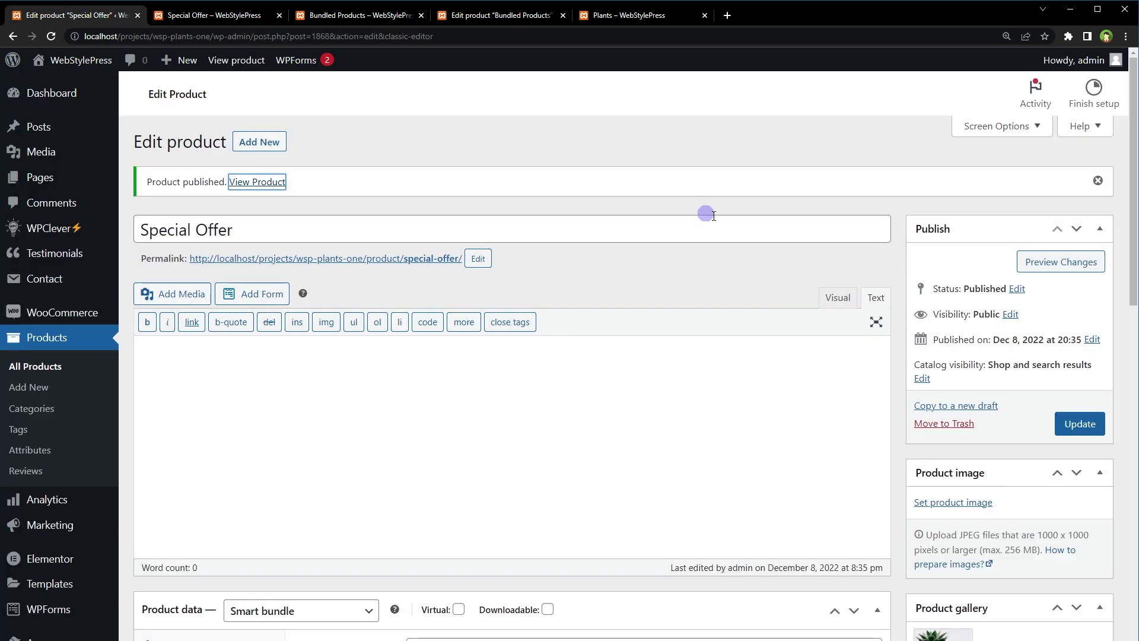
pyautogui.scroll(-8, 768, 342)
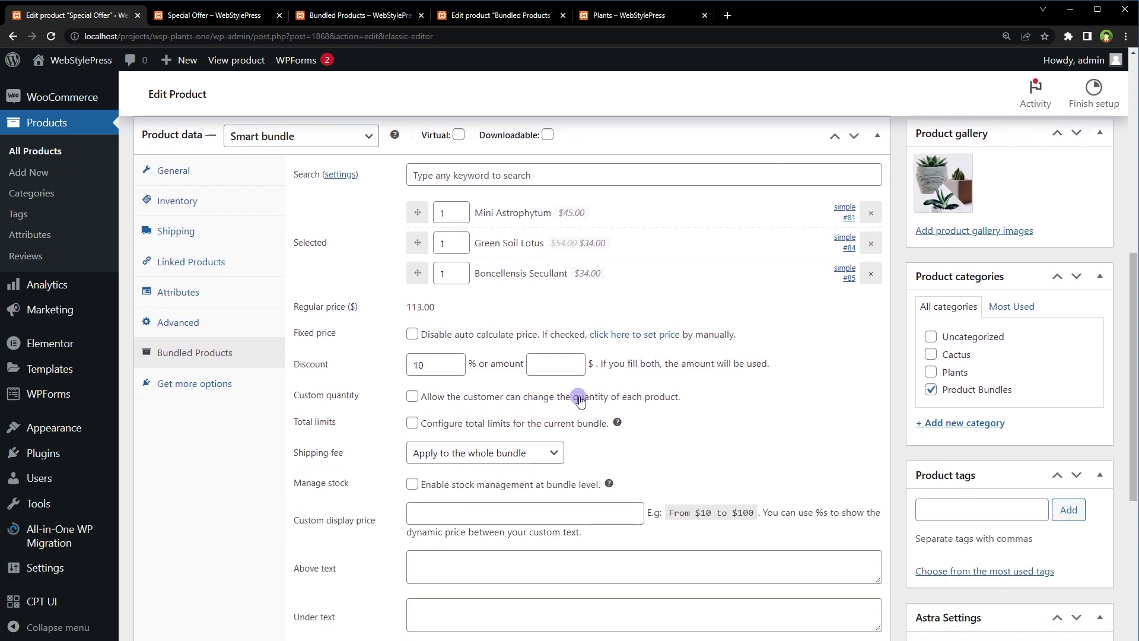
pyautogui.click(678, 400)
pyautogui.scroll(8, 681, 404)
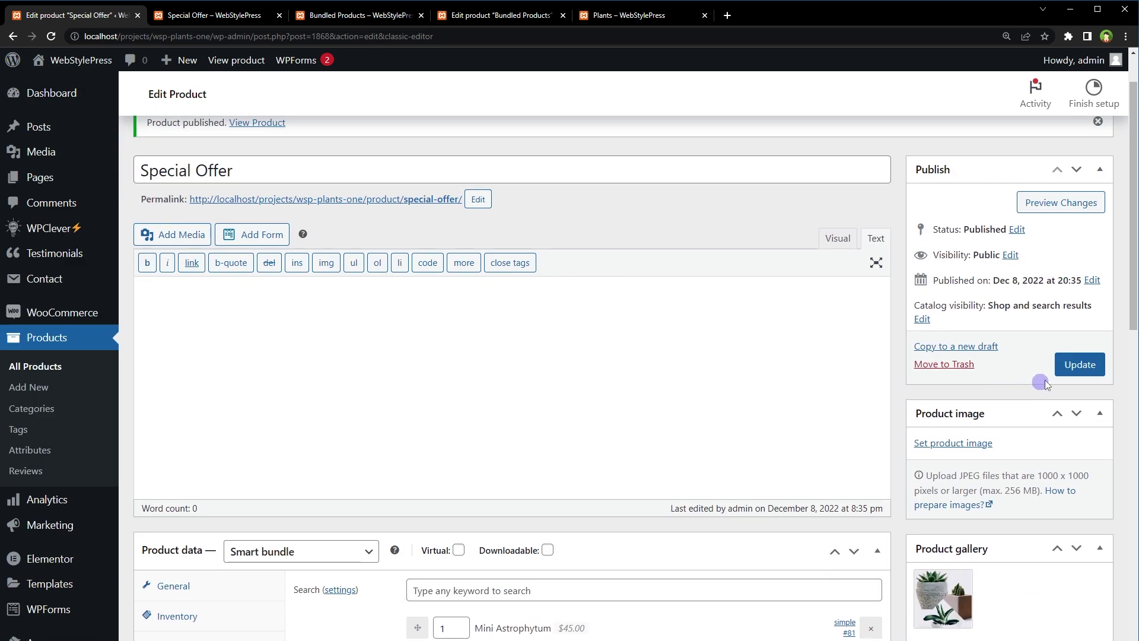
pyautogui.click(1078, 364)
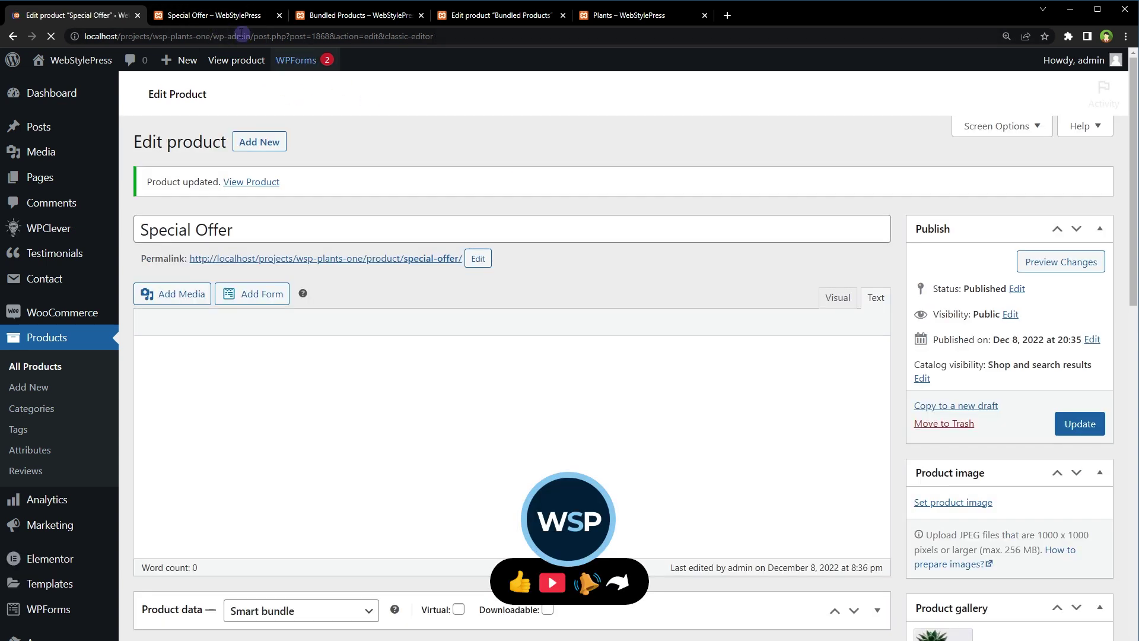
# - Reload the Special Offer storefront page to show the per-plant quantity fields
pyautogui.click(214, 15)
pyautogui.rightClick(91, 214)
pyautogui.click(117, 258)
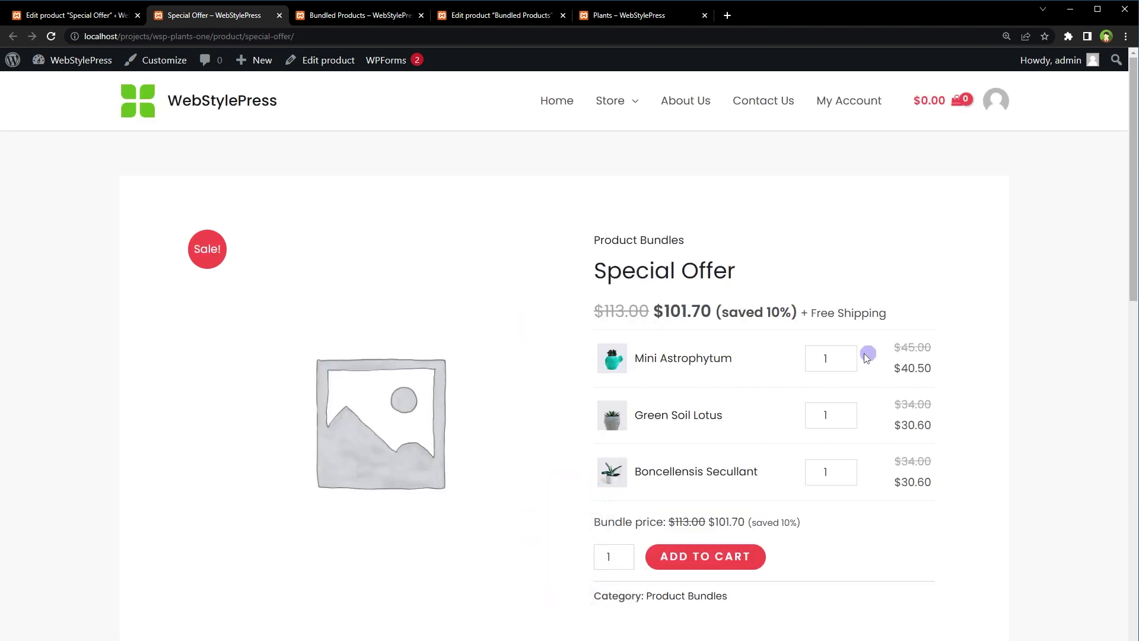
# - Add the bundle with 2 Mini Astrophytum and 2 Green Soil Lotus to the cart, totalling $172.80
pyautogui.click(847, 354)
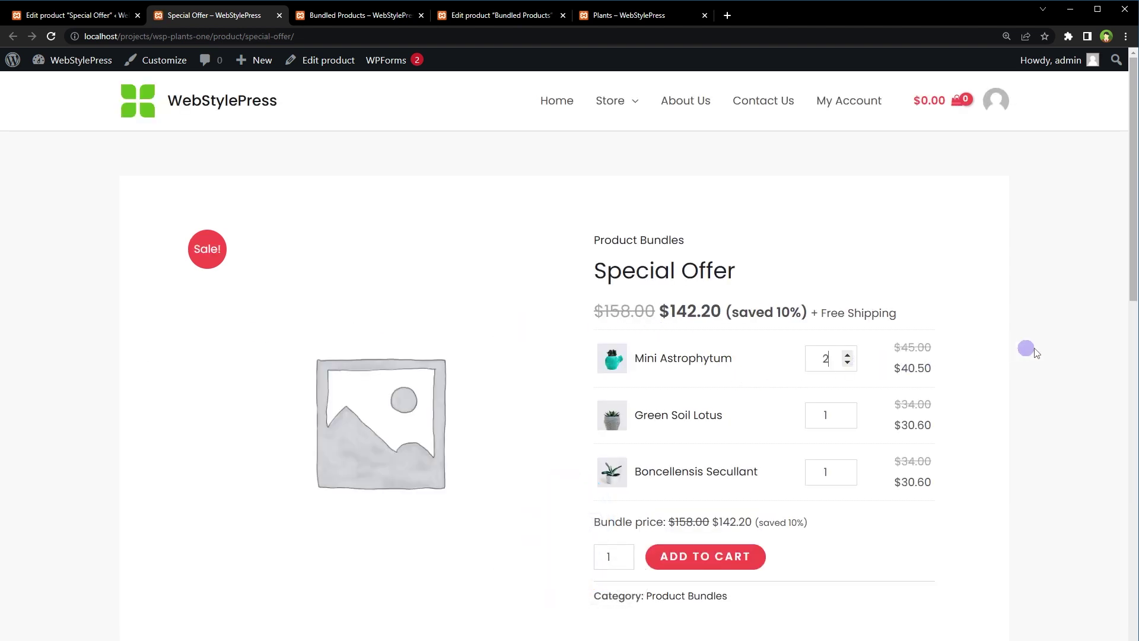
pyautogui.click(847, 411)
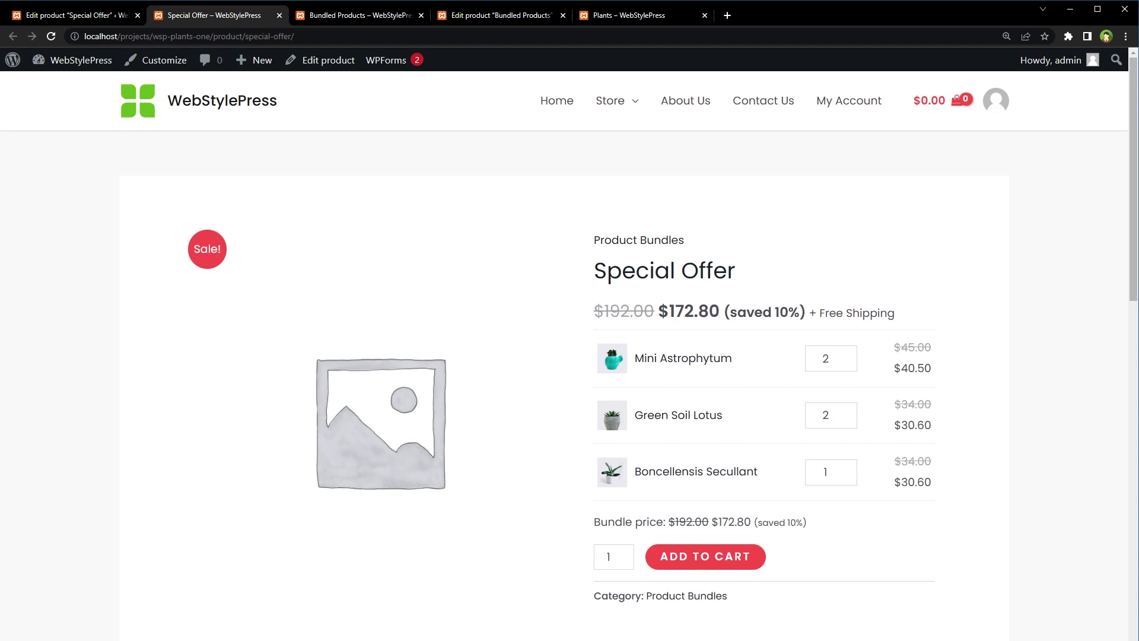
pyautogui.click(738, 555)
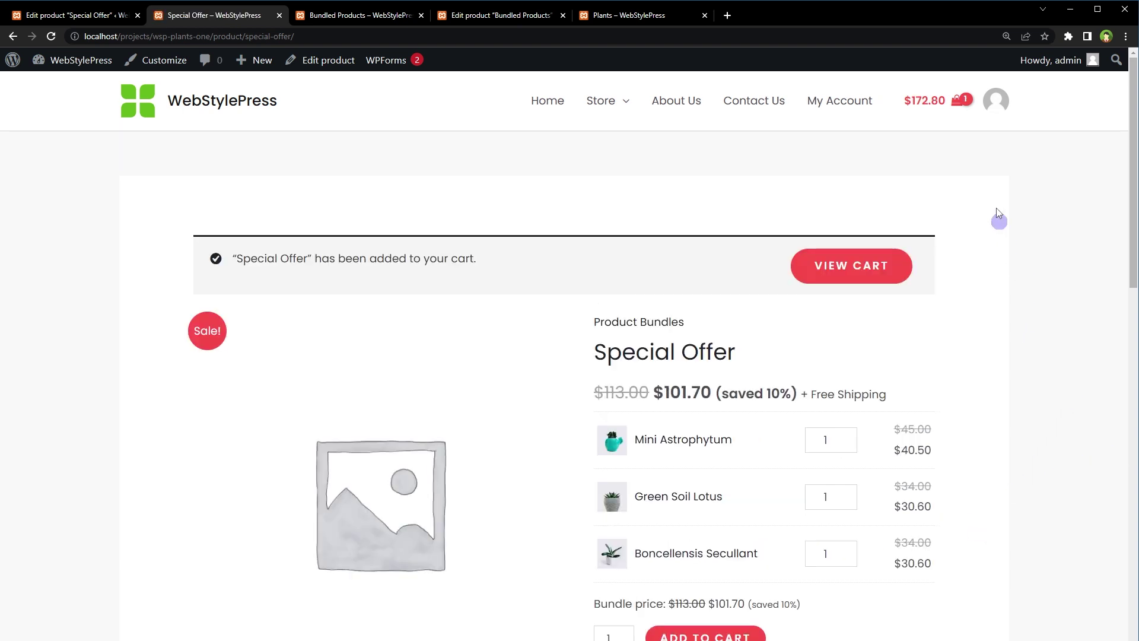
pyautogui.click(936, 102)
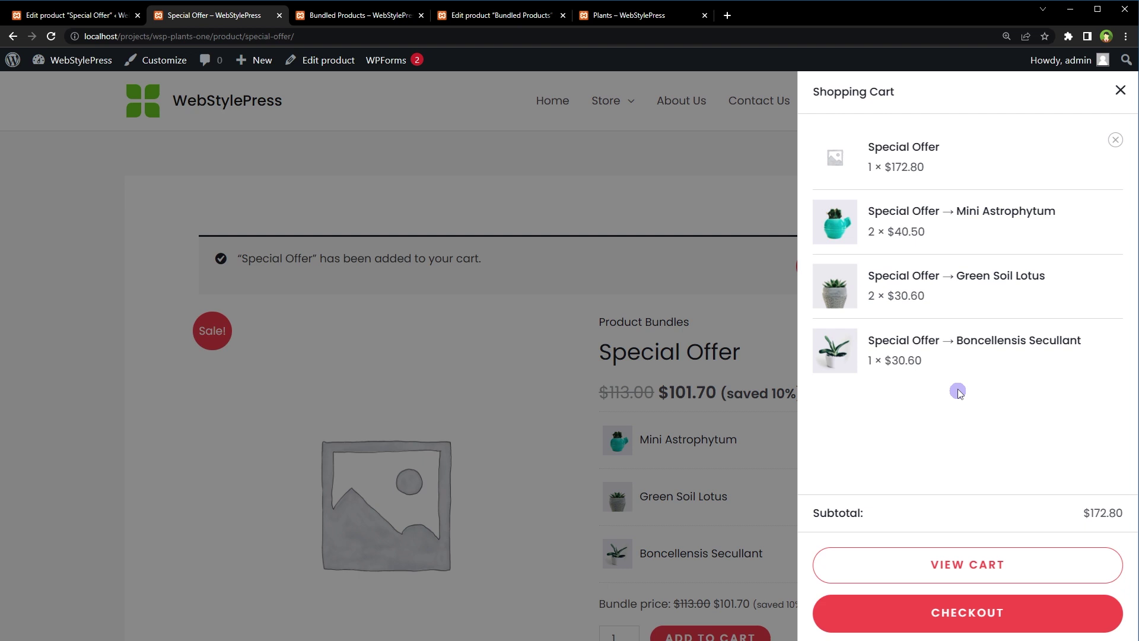
pyautogui.click(750, 267)
pyautogui.scroll(-3, 1034, 305)
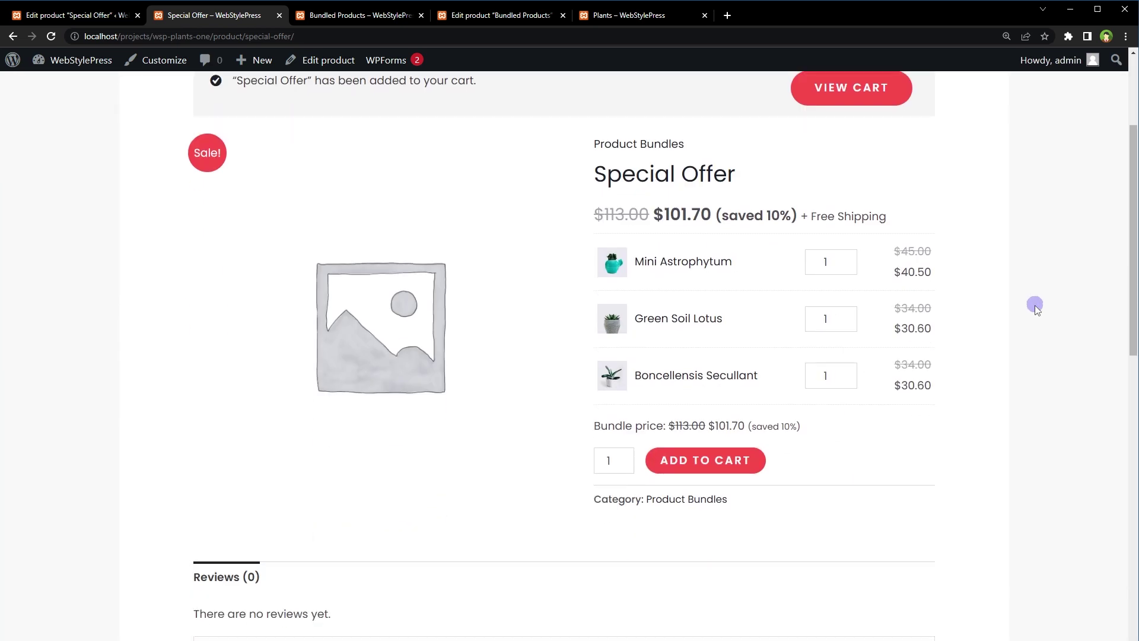
pyautogui.scroll(1, 1035, 305)
pyautogui.click(676, 322)
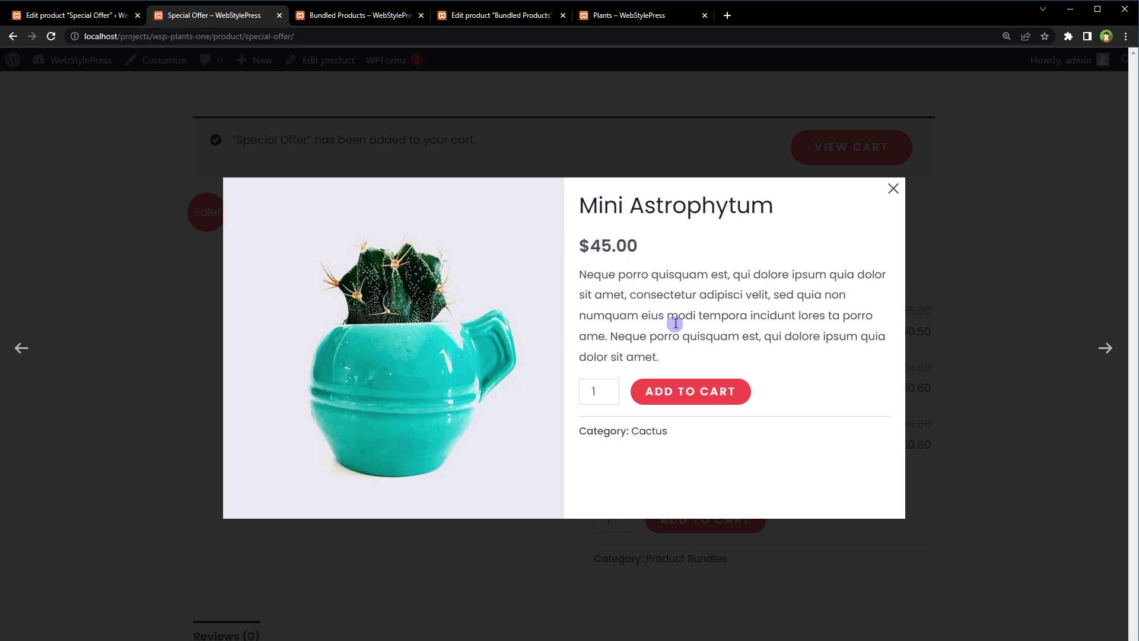
pyautogui.click(896, 191)
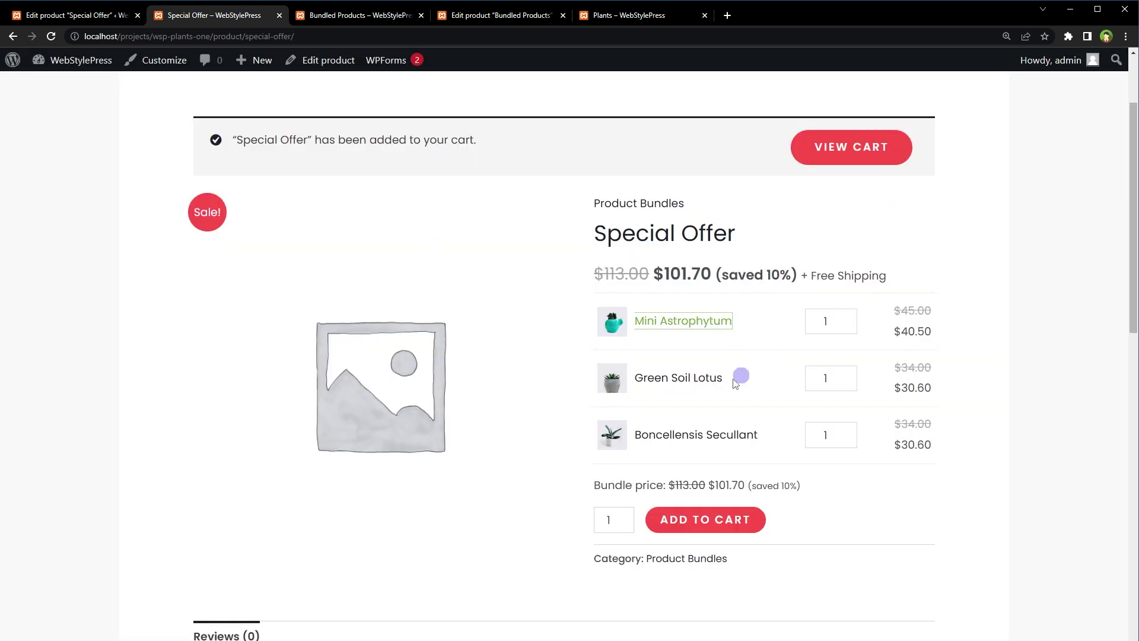
pyautogui.click(710, 379)
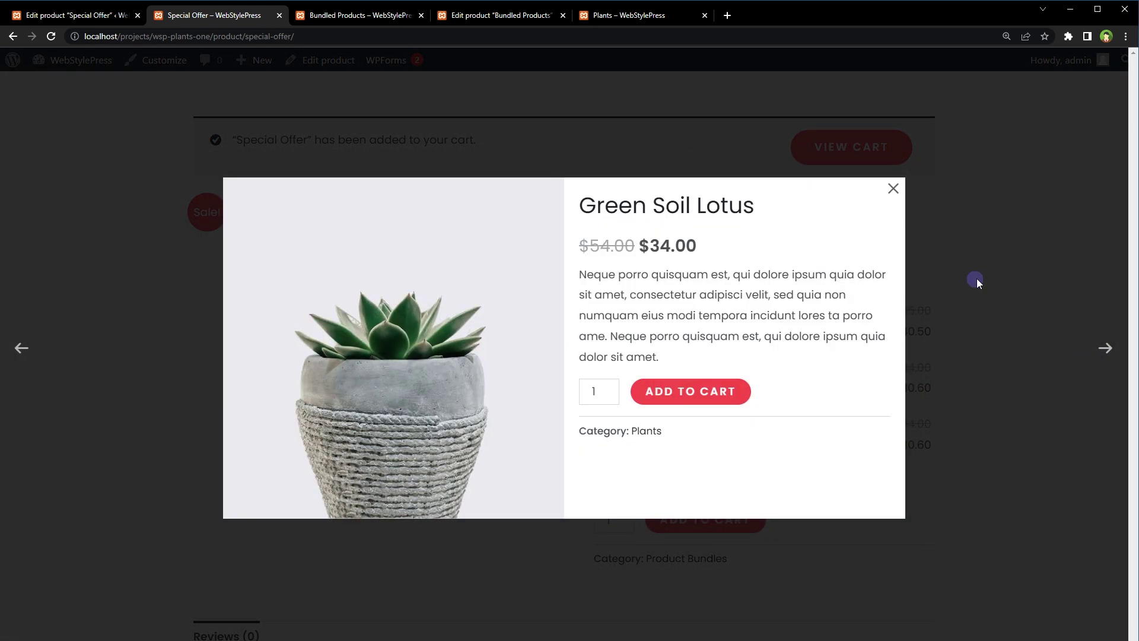
pyautogui.click(893, 188)
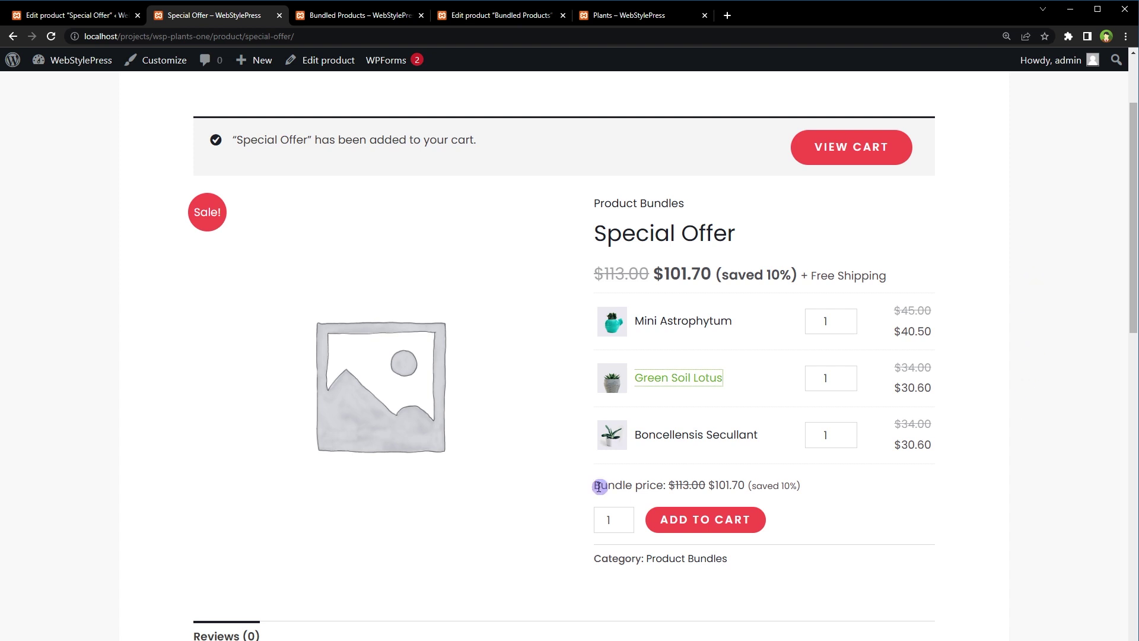
pyautogui.tripleClick(599, 487)
pyautogui.click(653, 485)
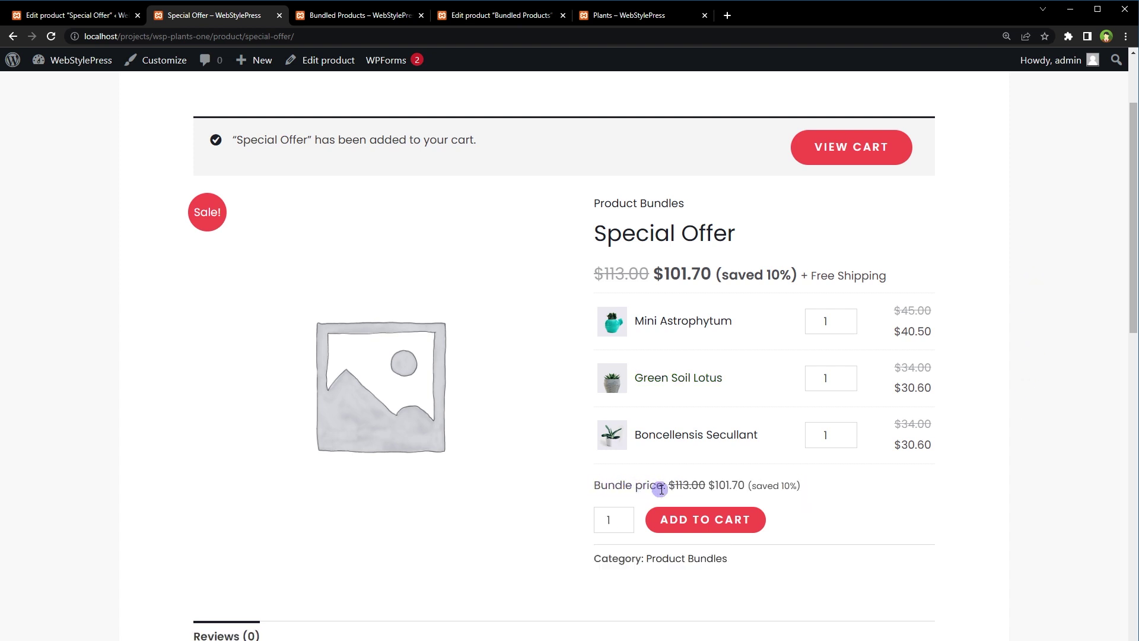
pyautogui.moveTo(661, 489); pyautogui.dragTo(594, 485)
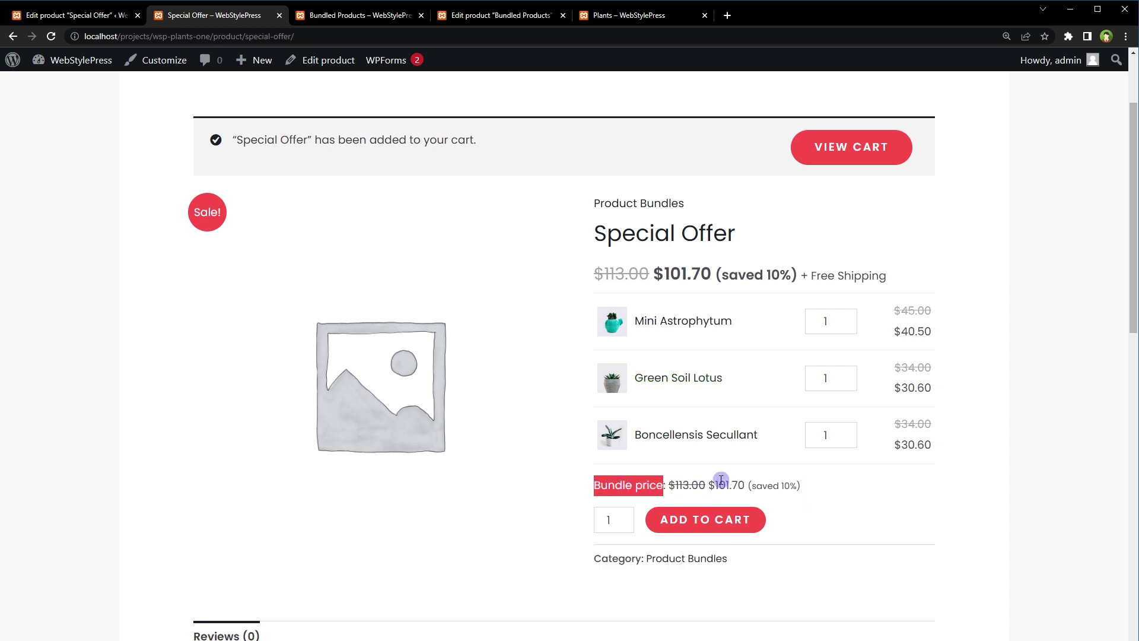
pyautogui.moveTo(715, 485); pyautogui.dragTo(738, 485)
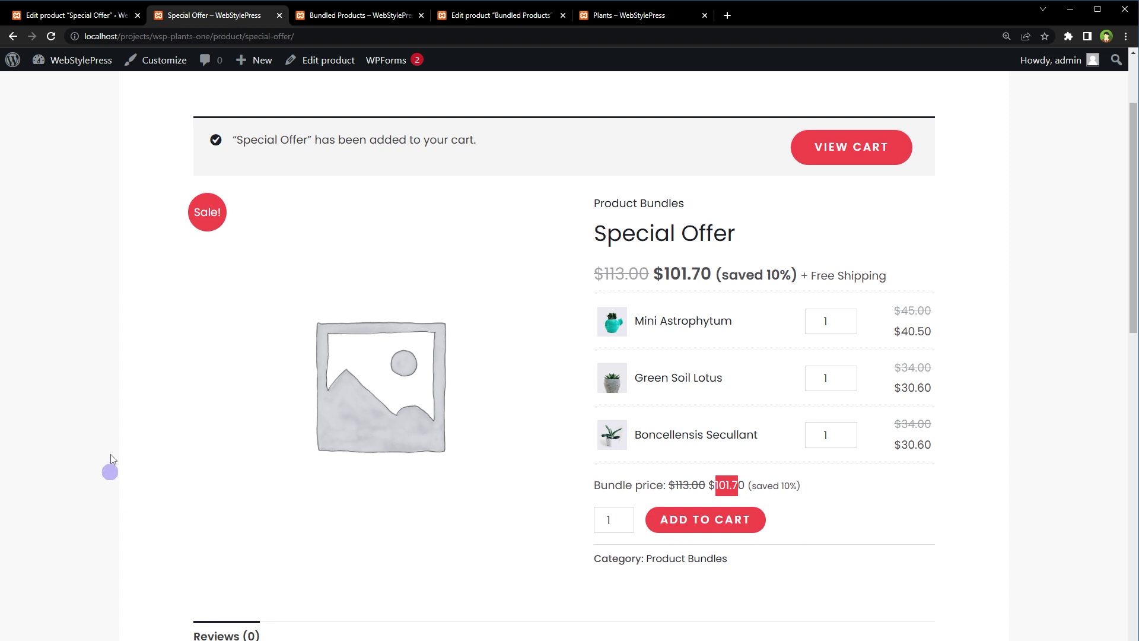
# - Remove the plant photo from the Special Offer's product gallery
pyautogui.click(122, 16)
pyautogui.scroll(-2, 1018, 488)
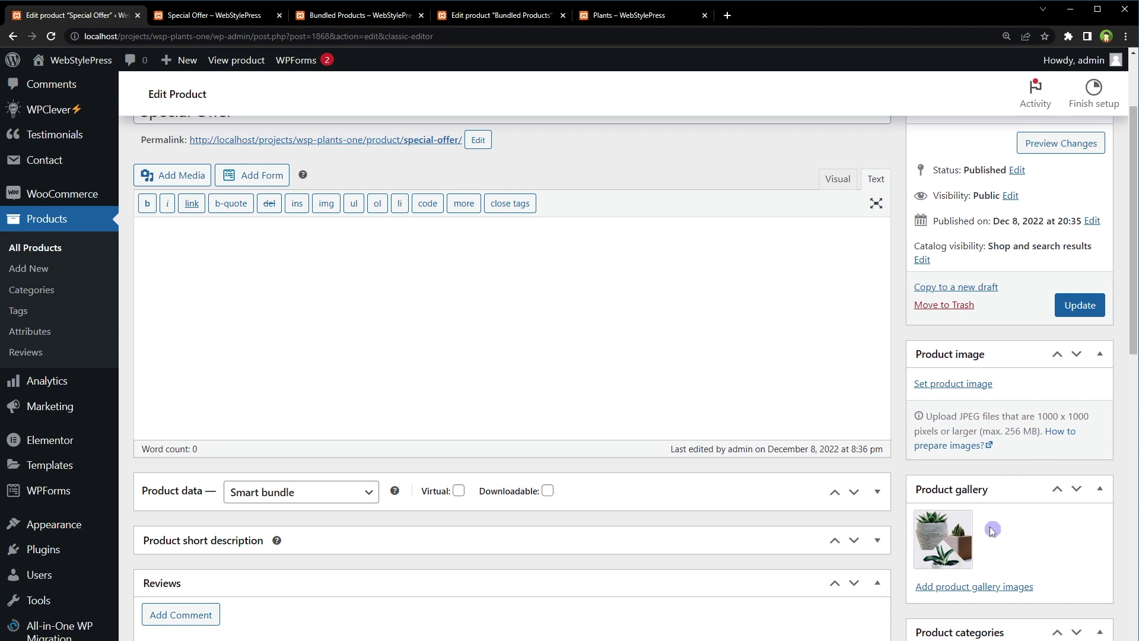
pyautogui.click(969, 513)
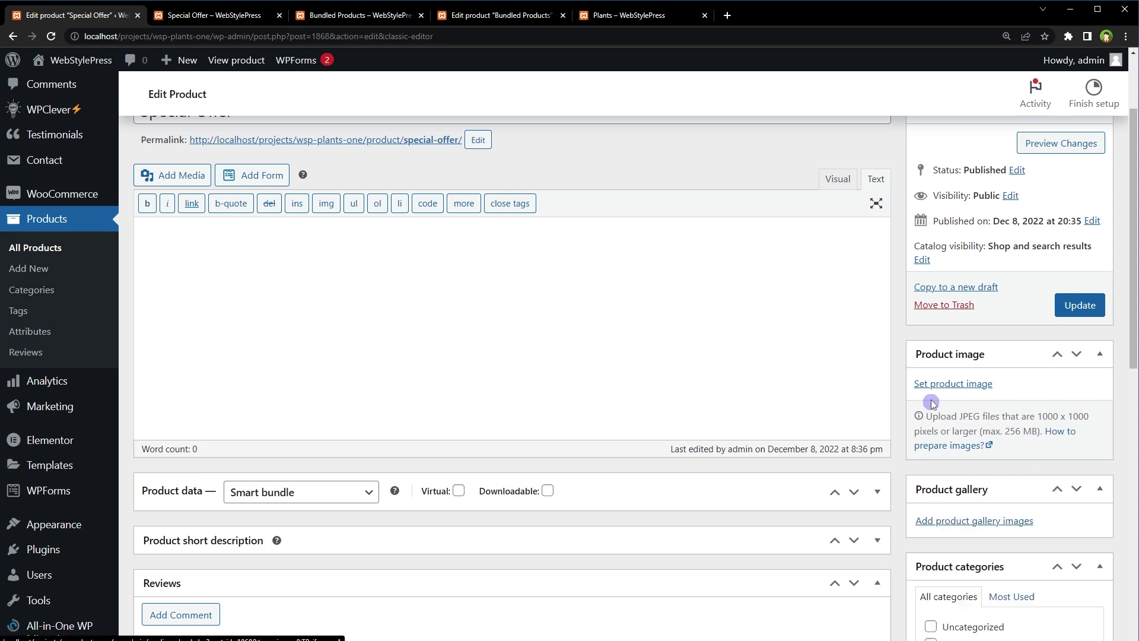
# - Make the plant photo the main product image and update the product
pyautogui.click(960, 385)
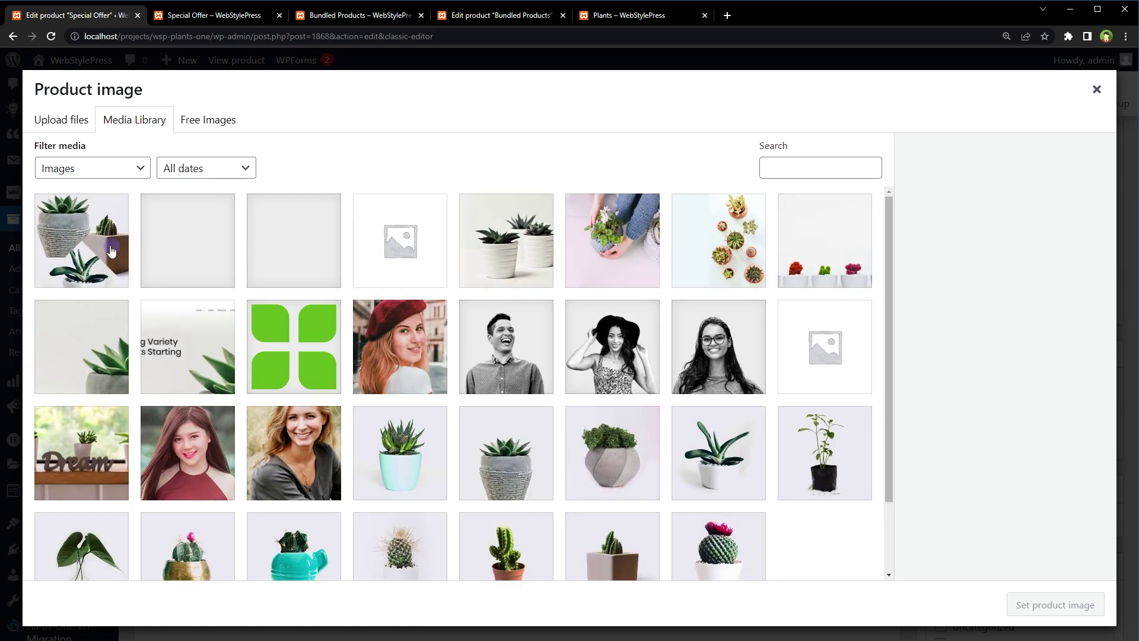
pyautogui.click(111, 249)
pyautogui.click(1050, 605)
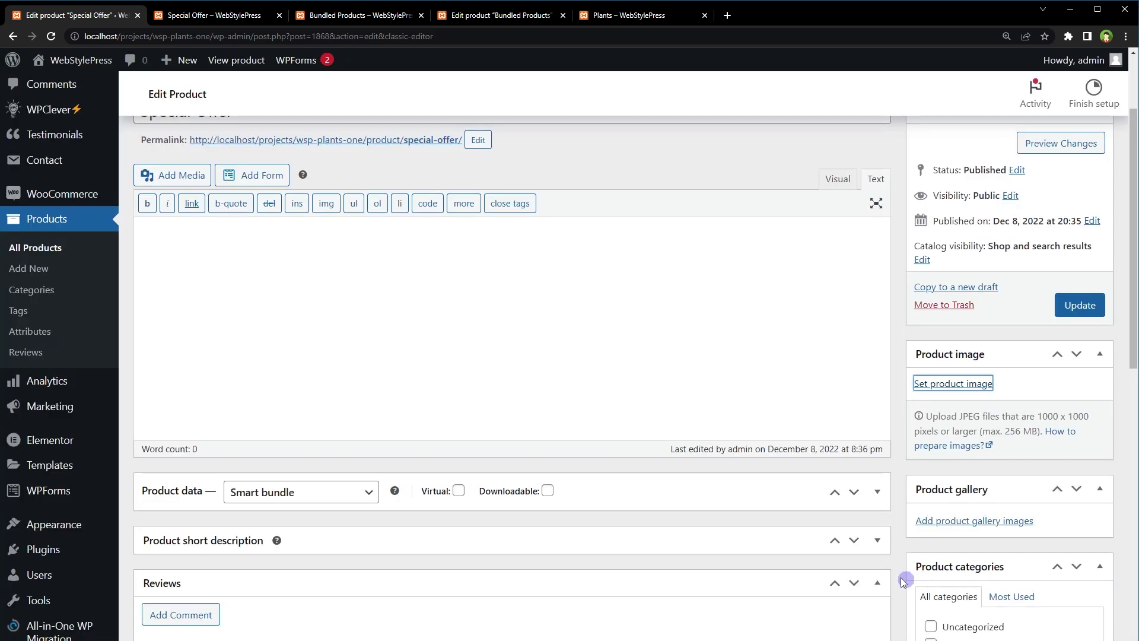
pyautogui.click(1068, 304)
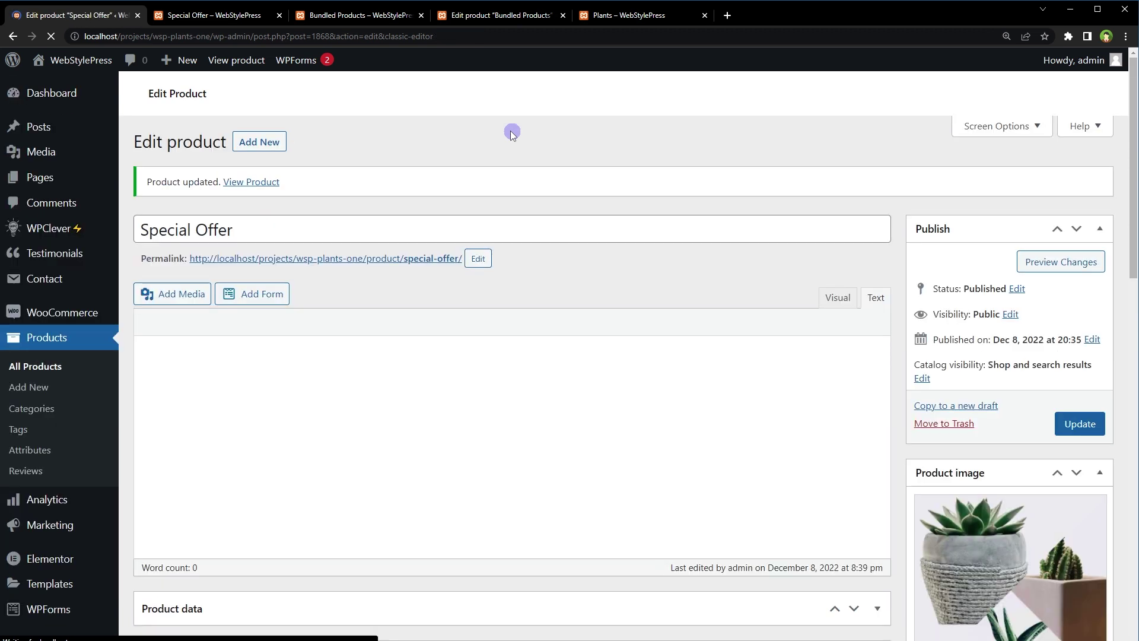
pyautogui.click(214, 15)
# - Reload the Special Offer storefront page, shown at the $101.70 bundle price
pyautogui.hotkey('ctrl', 'l')
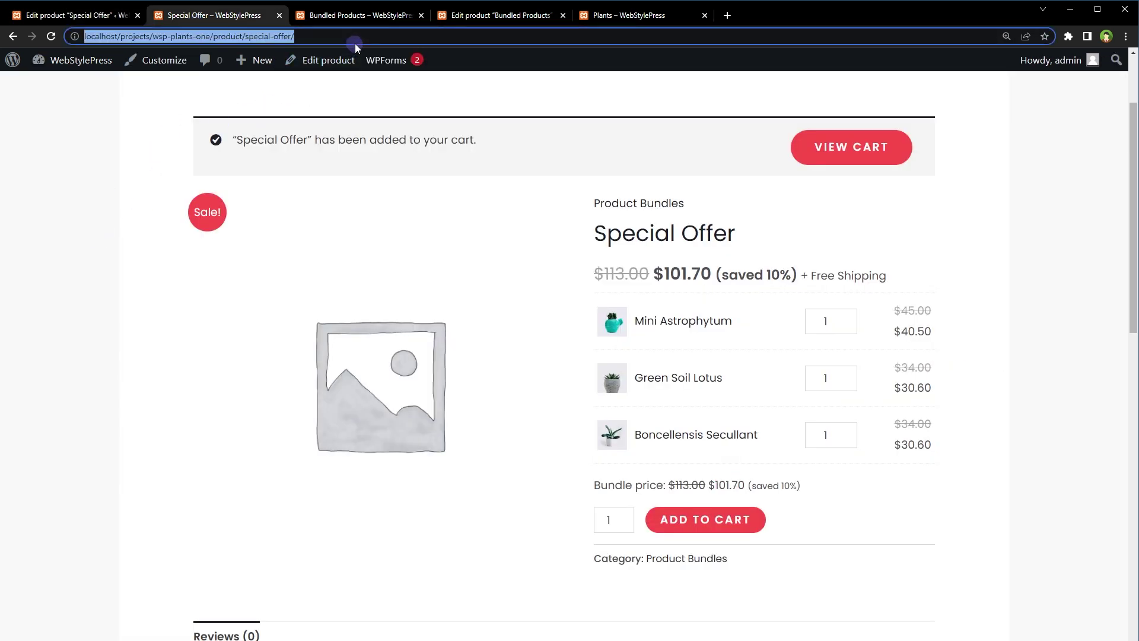
pyautogui.press('Return')
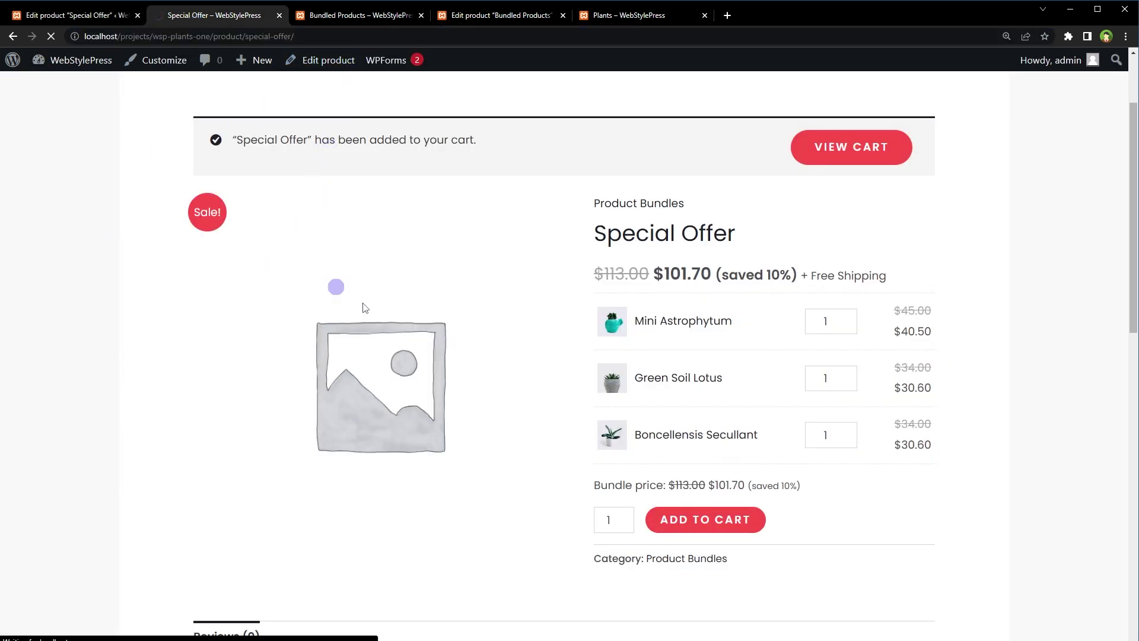